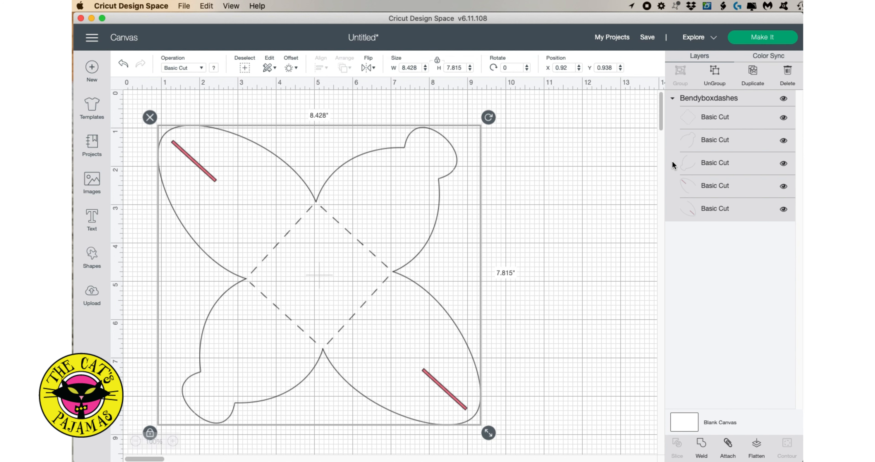
- Preview how the grouped favor box splits across both cutting mats and return to the canvas
left_click(768, 40)
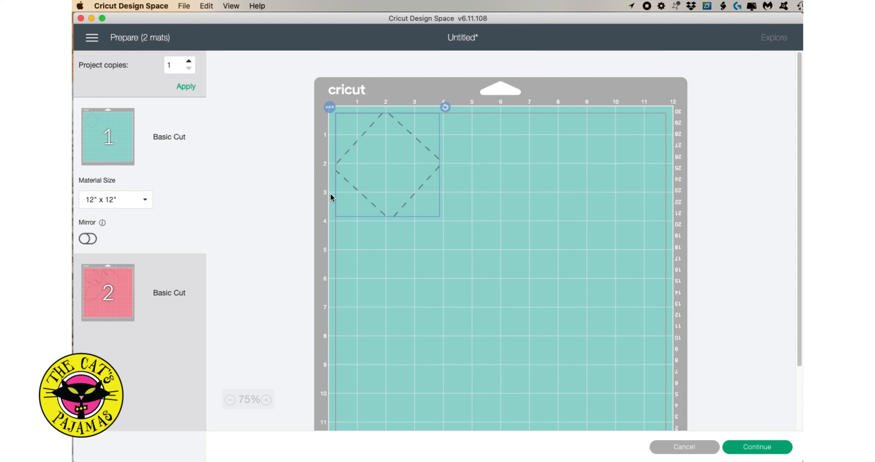
left_click(114, 287)
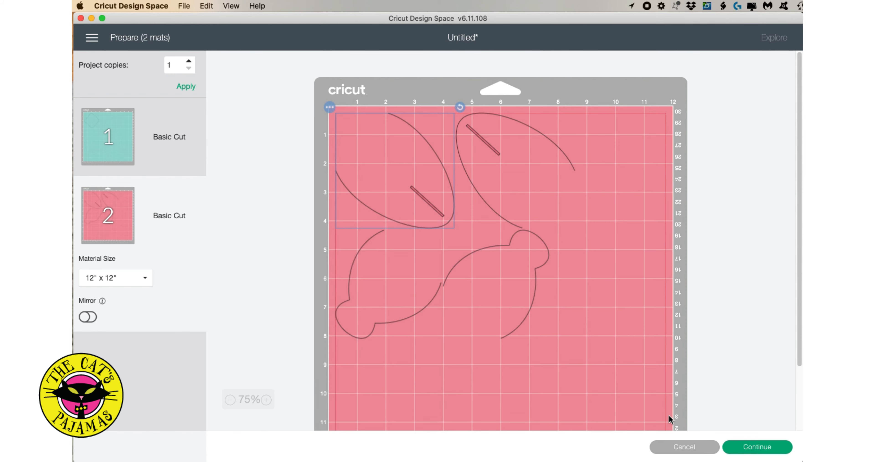
left_click(683, 447)
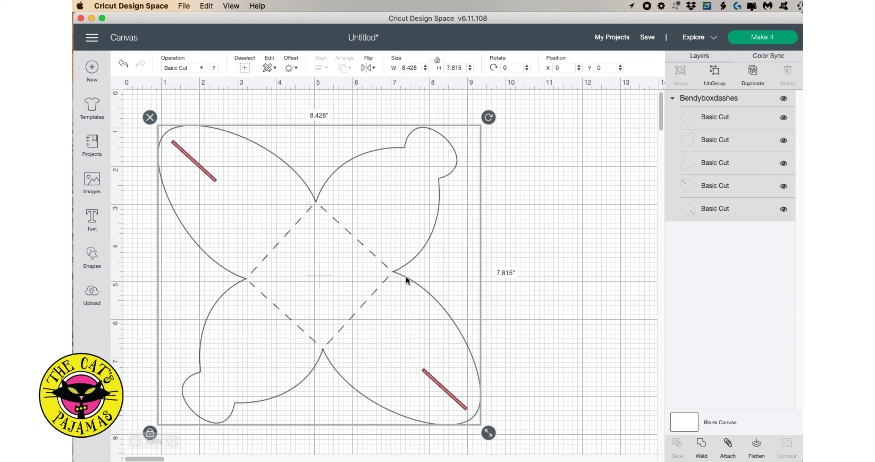
- Move the favor box design to about X 1.156, Y 0.59 and ungroup it into separate layers
left_click_drag(404, 280, 416, 266)
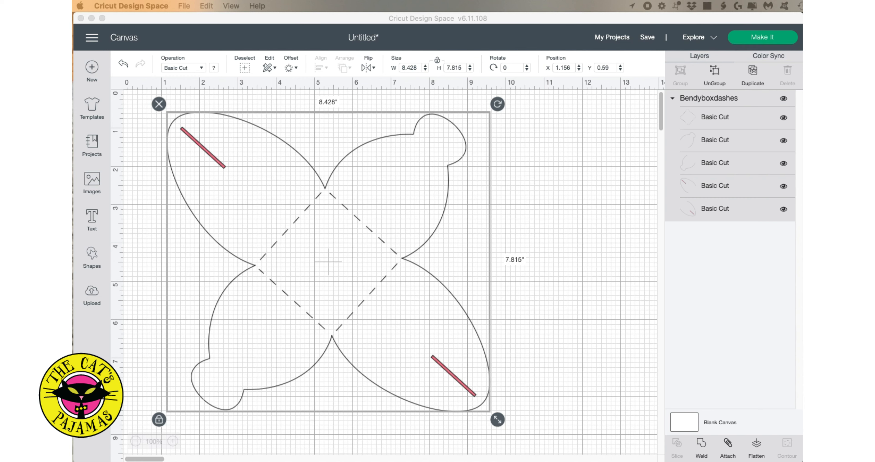
left_click(751, 284)
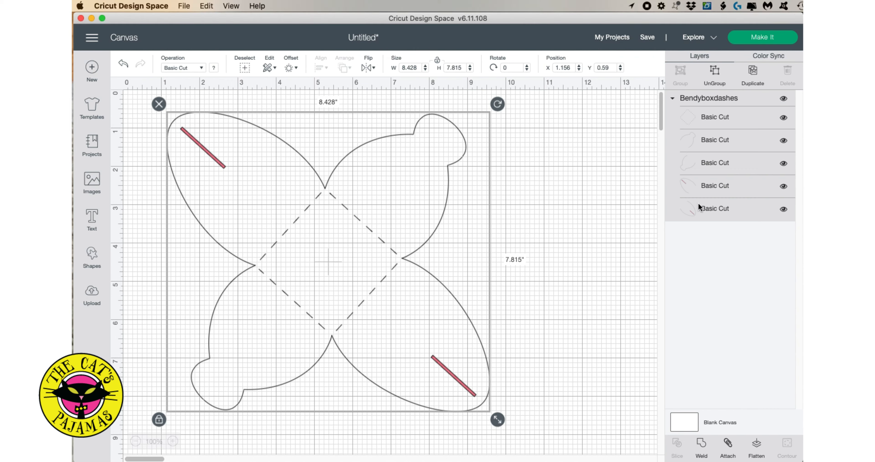
left_click(718, 98)
left_click(715, 75)
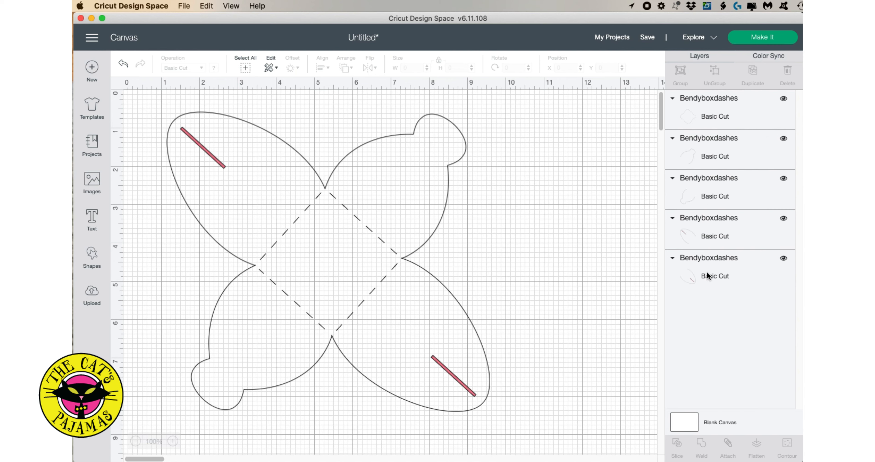
- Highlight the first four Bendyboxdashes layers one by one to identify which part of the box each holds
left_click(713, 115)
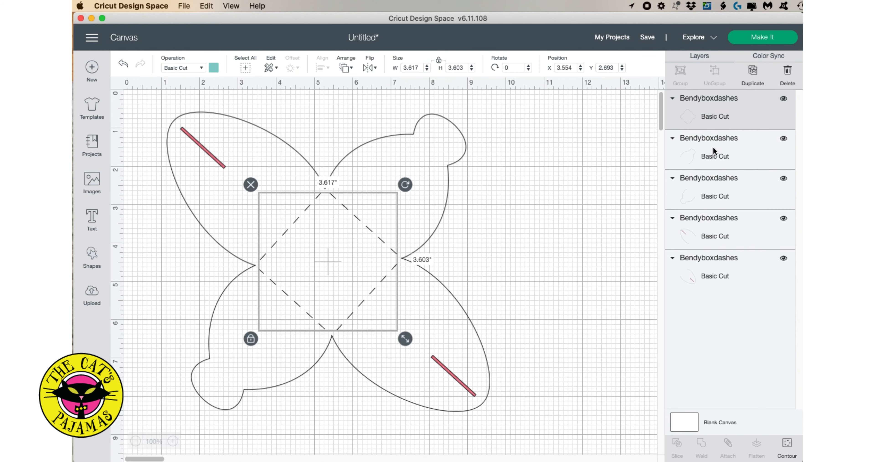
left_click(713, 147)
left_click(709, 185)
left_click(709, 224)
- Select all five Bendyboxdashes layers and attach them so they keep their arrangement on one mat
left_click(710, 268)
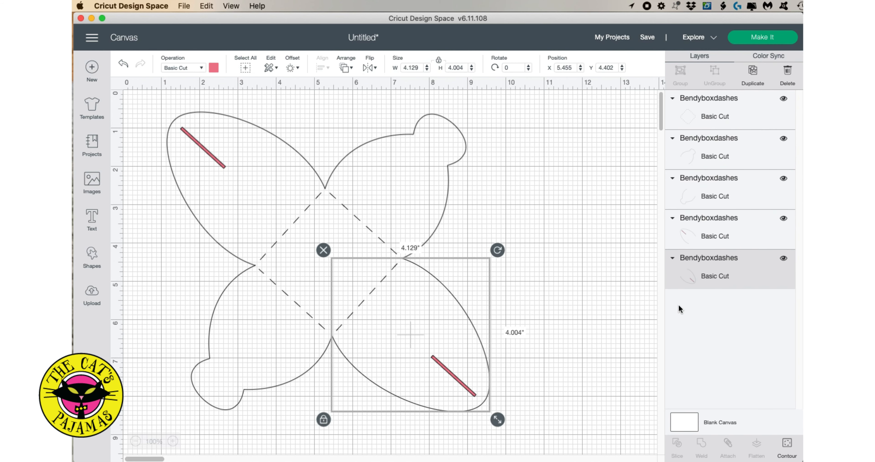
left_click(735, 223, "shift")
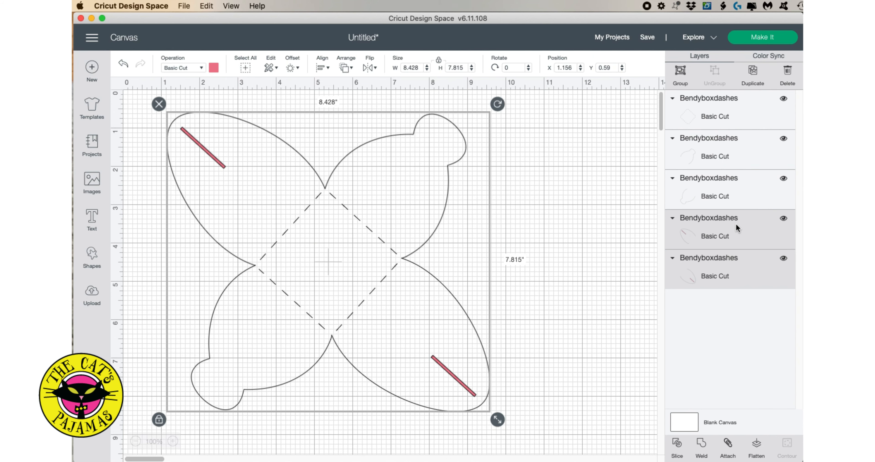
left_click(726, 197, "shift")
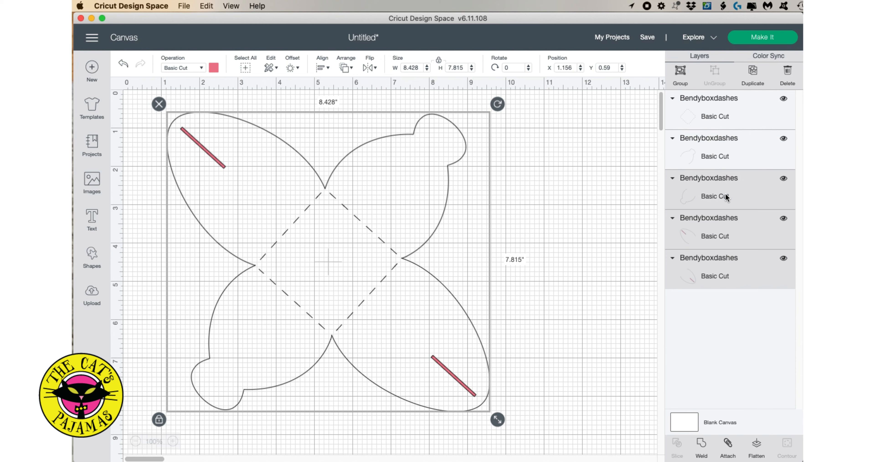
left_click(725, 160, "shift")
left_click(722, 117, "shift")
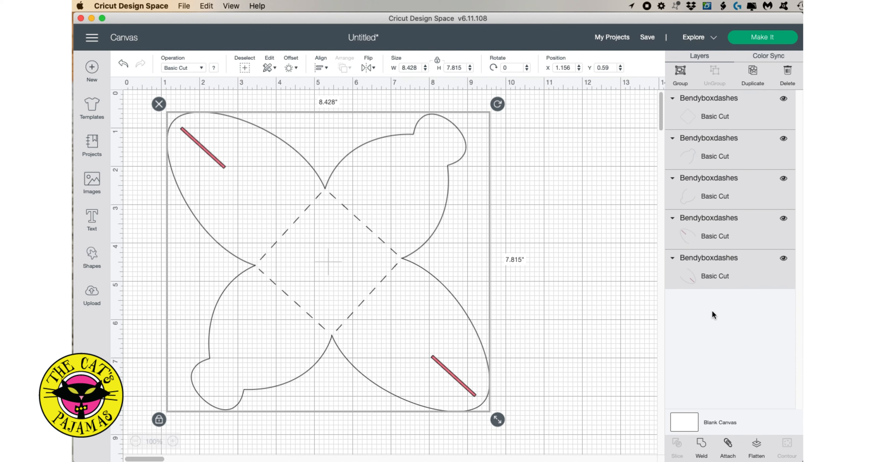
left_click(730, 444)
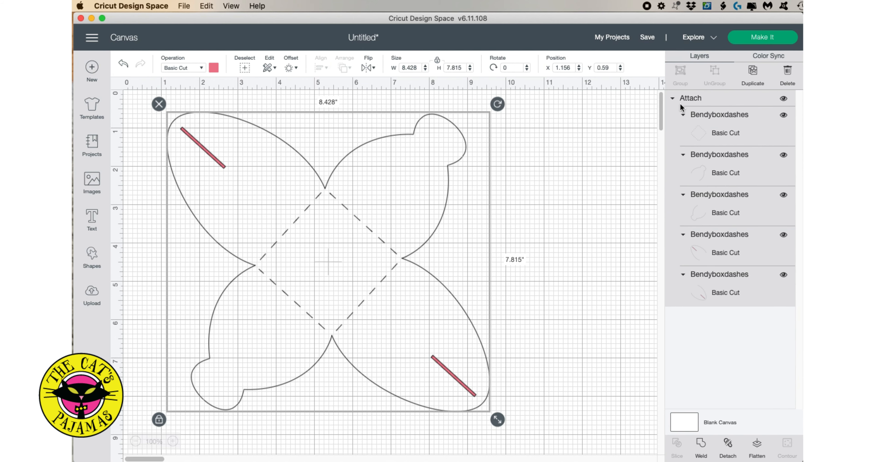
- Collapse and re-expand the Attach group, and preview the attached box on the cutting mat before returning to the canvas
left_click(674, 100)
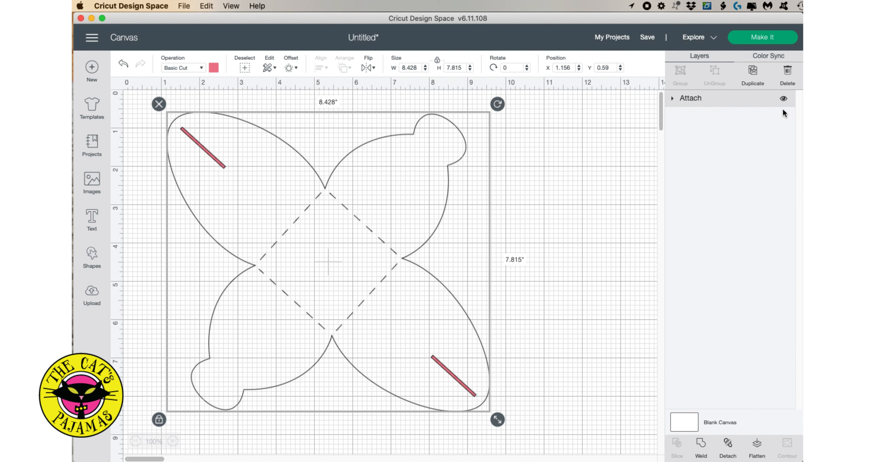
left_click(673, 98)
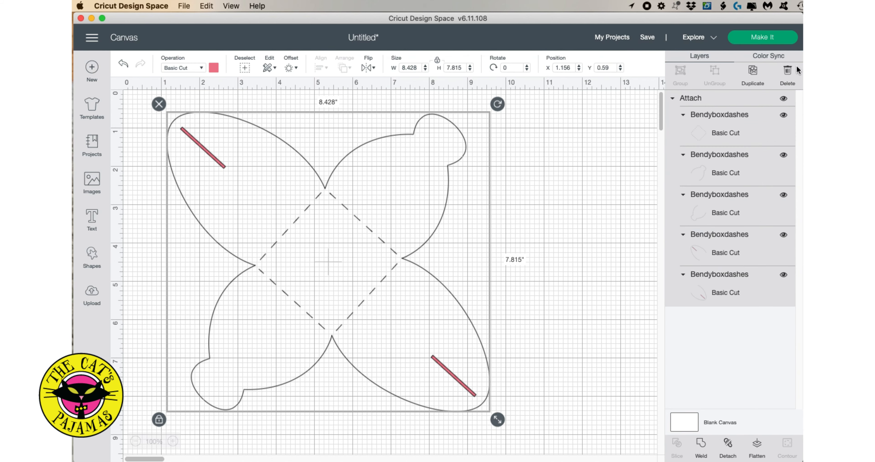
left_click(772, 37)
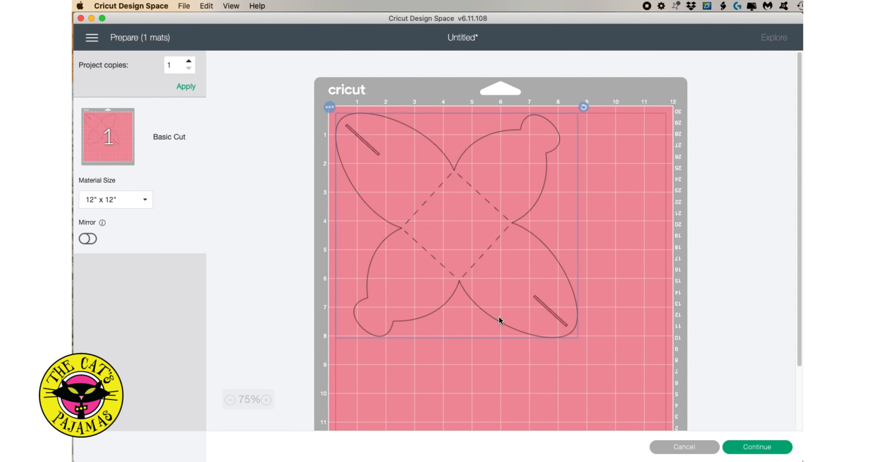
left_click(668, 395)
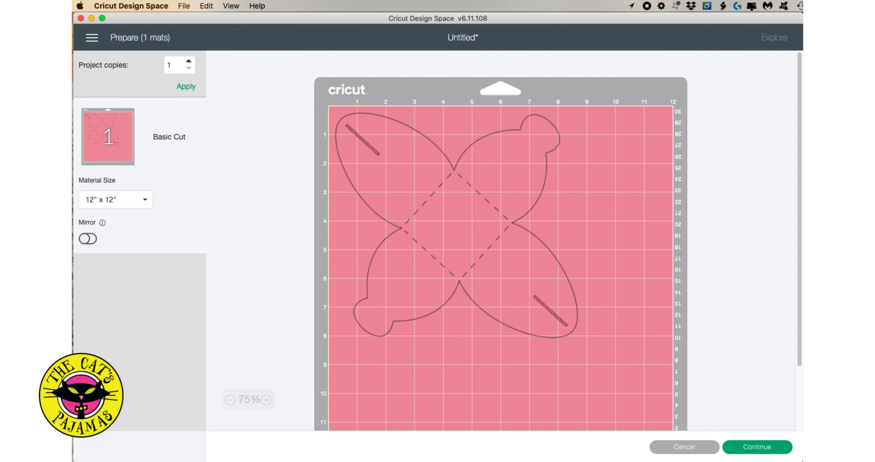
left_click(685, 447)
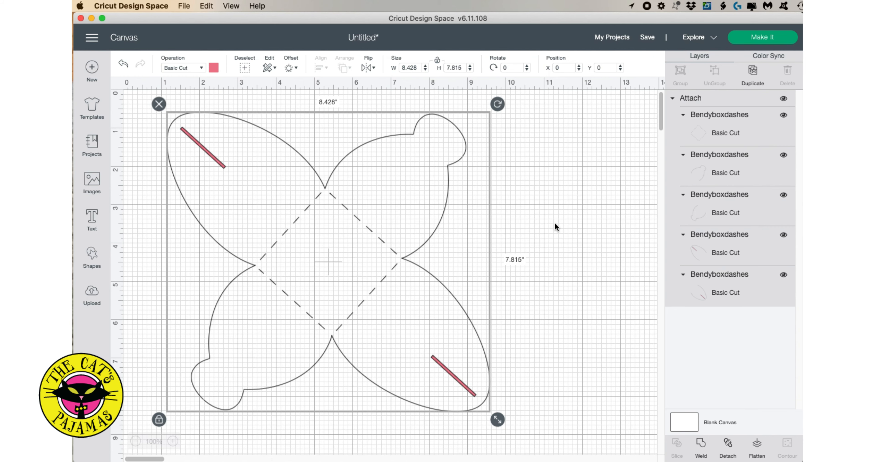
- Save the project with the title SmallFavorBox
left_click(648, 39)
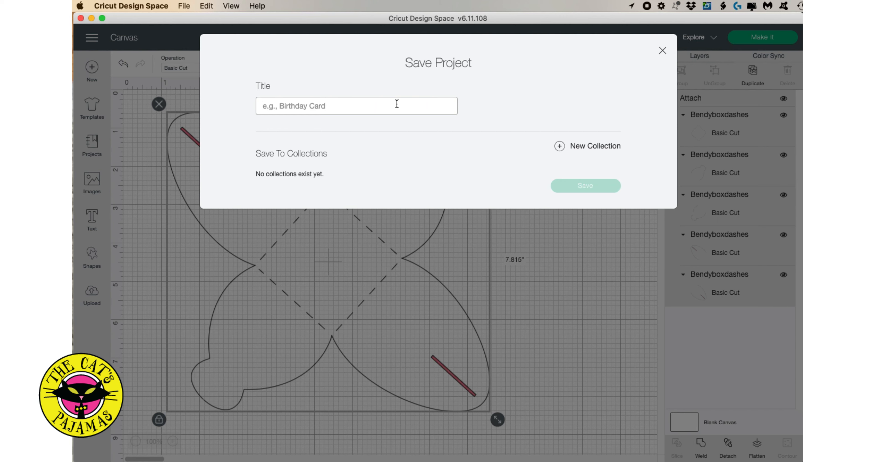
type("SmallFo")
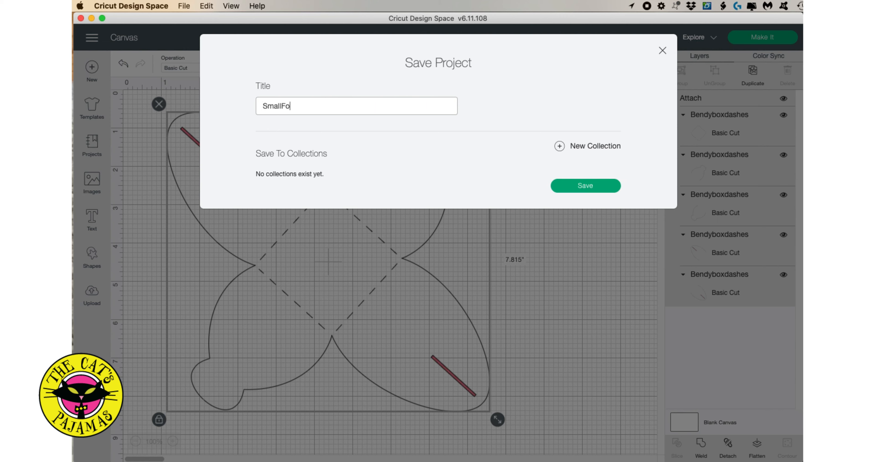
key("BackSpace")
type("avorBox")
left_click(582, 187)
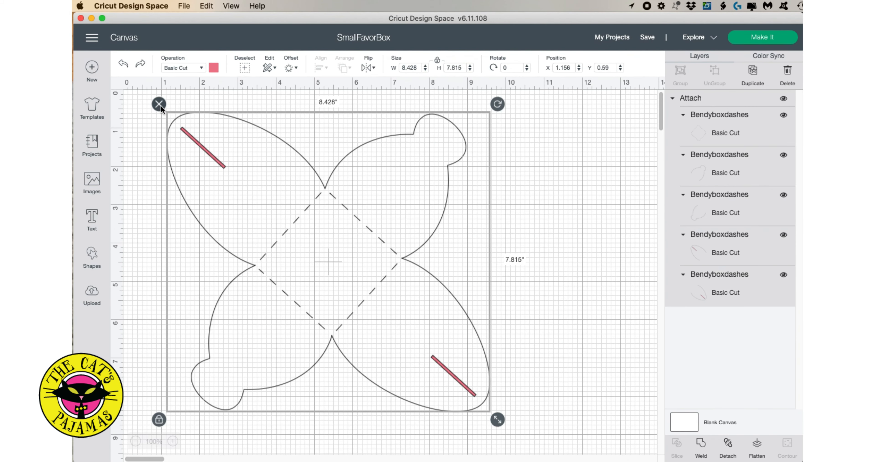
- Start a new project and insert the recently uploaded image of the Santa head with mittens
left_click(93, 68)
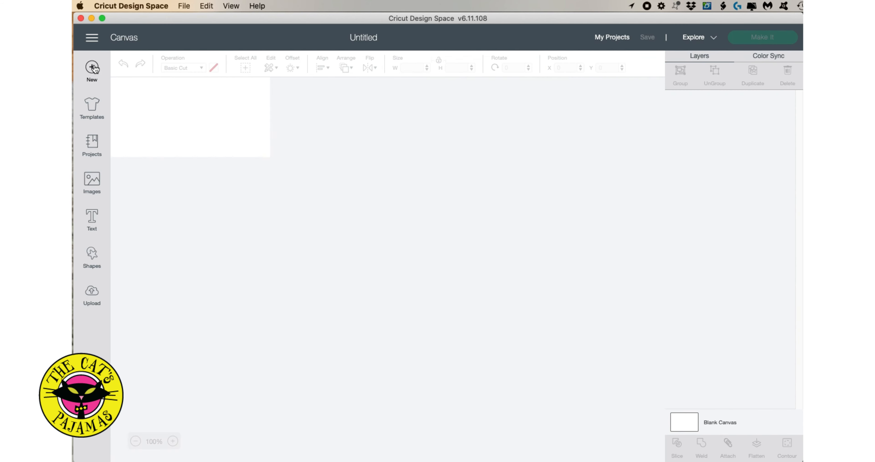
left_click(95, 294)
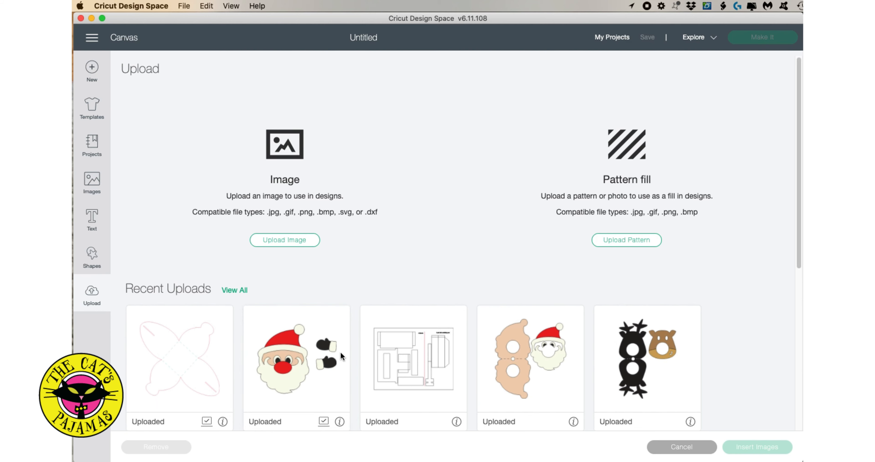
left_click(321, 365)
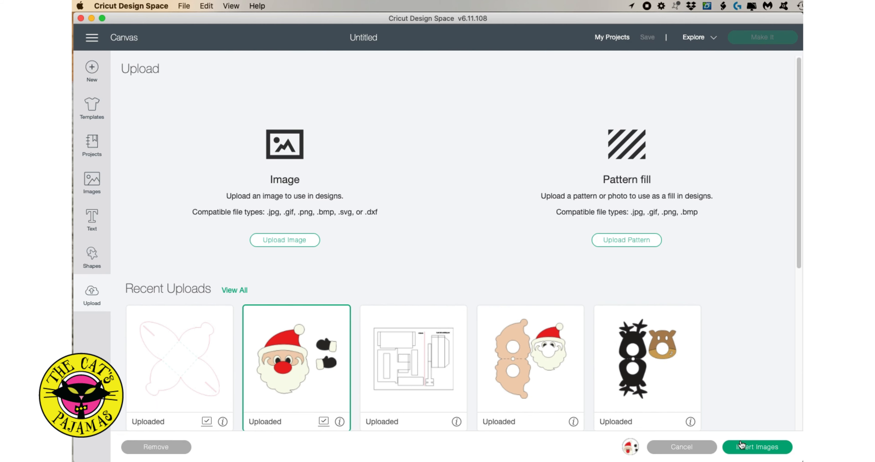
left_click(751, 448)
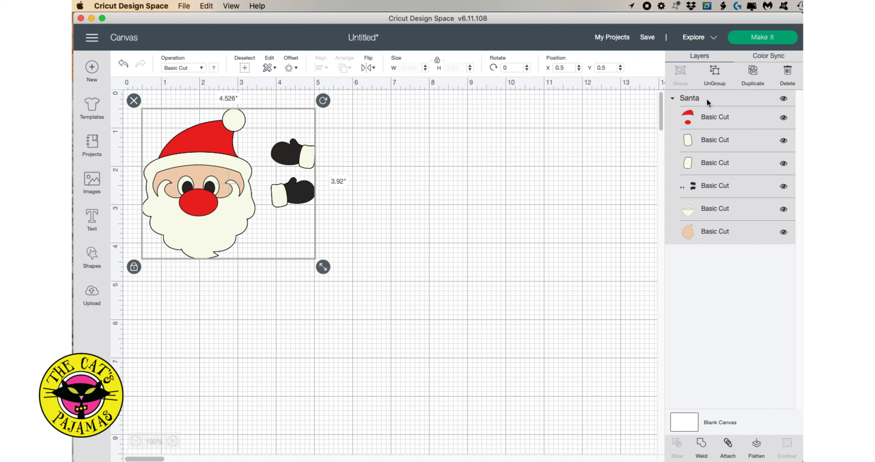
- Ungroup the Santa image and review how its parts are sorted by colour in Color Sync
left_click(714, 74)
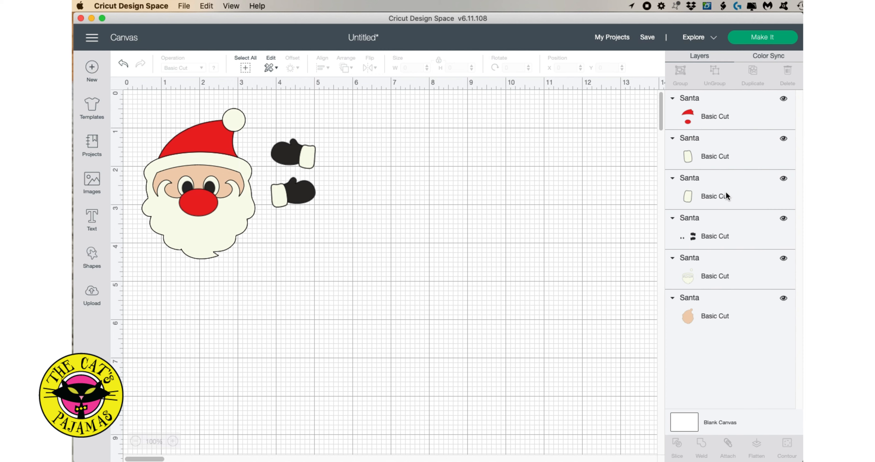
left_click(770, 57)
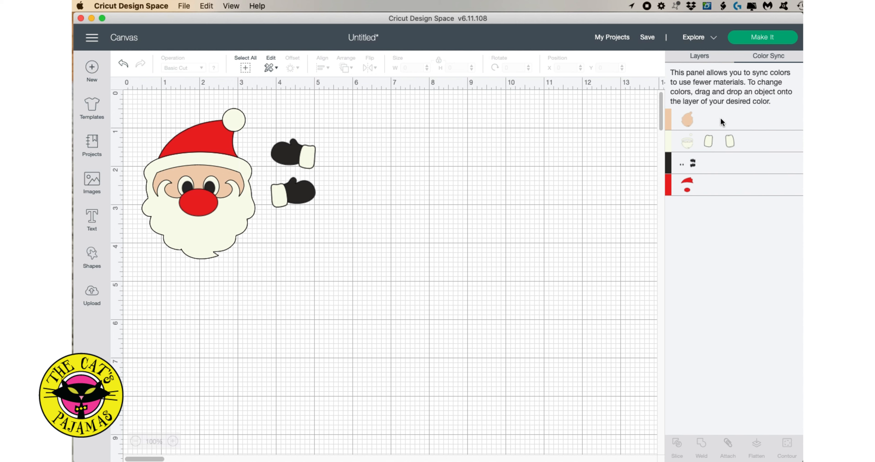
mouse_move(725, 136)
left_mouse_down()
mouse_move(719, 169)
mouse_move(692, 186)
mouse_move(700, 187)
mouse_move(712, 138)
left_mouse_up()
left_click_drag(687, 185, 718, 135)
left_click(701, 58)
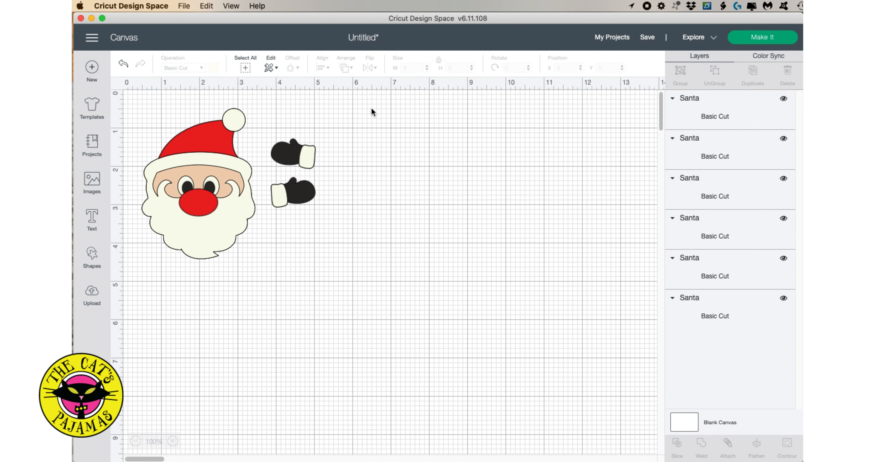
- Recolour the cuff of the upper mitten medium green
left_click(308, 156)
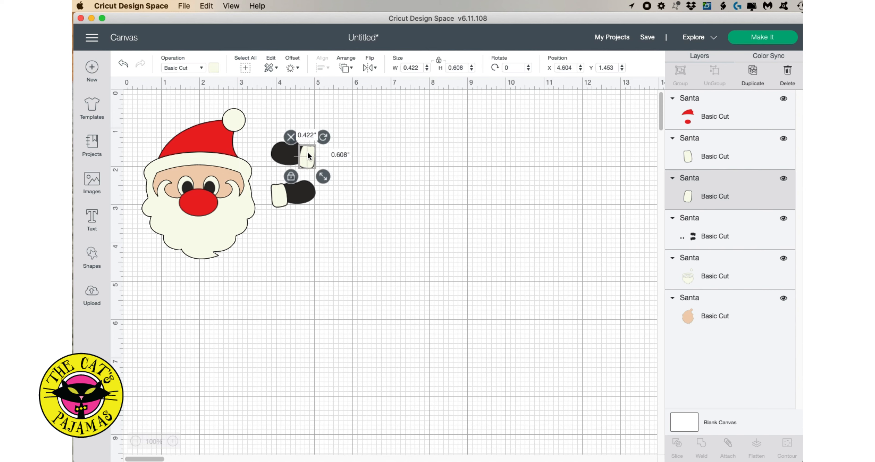
left_click(213, 70)
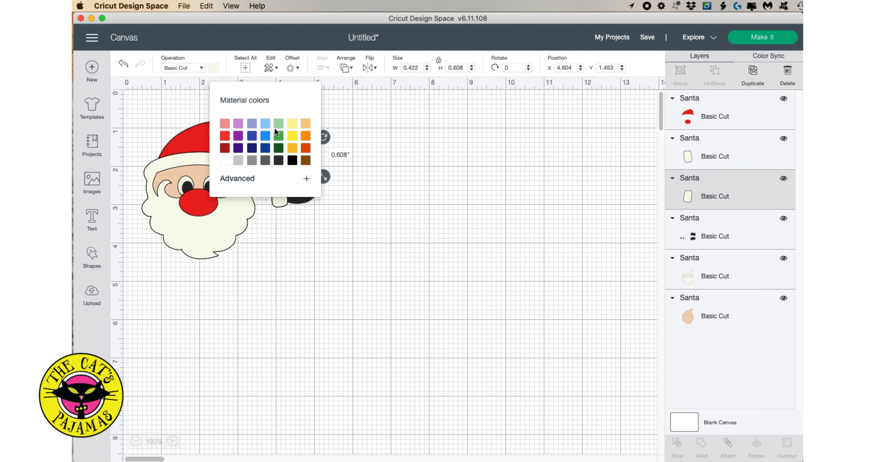
left_click(279, 124)
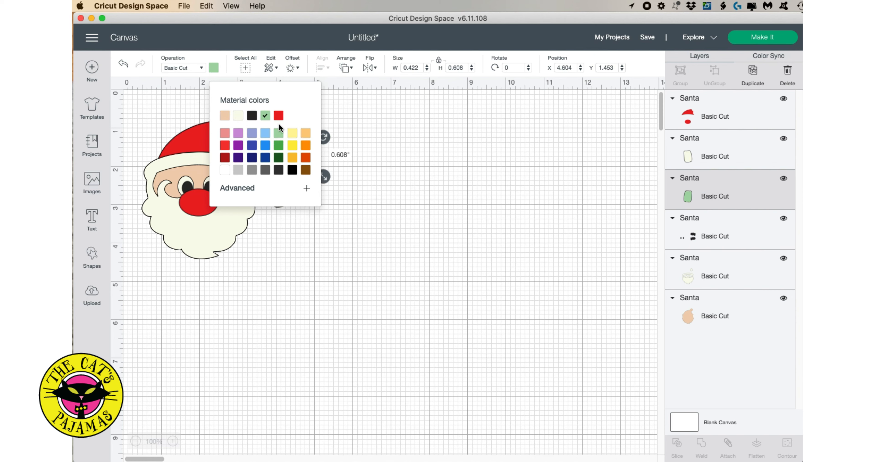
left_click(278, 146)
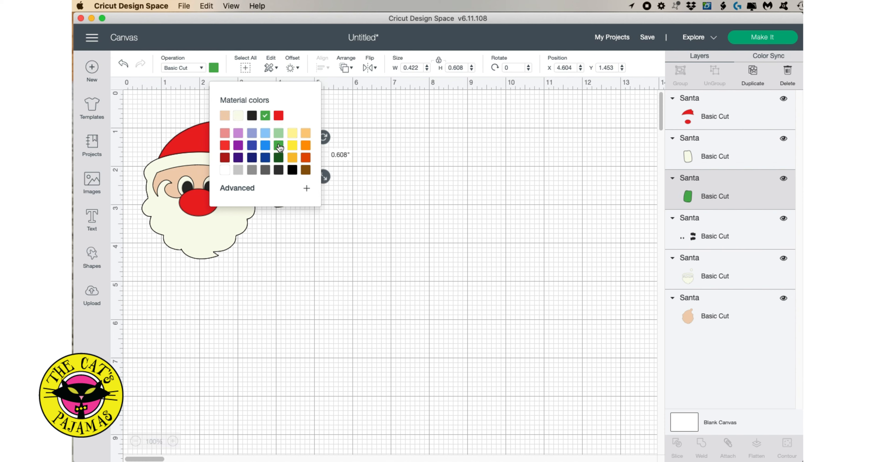
left_click(369, 198)
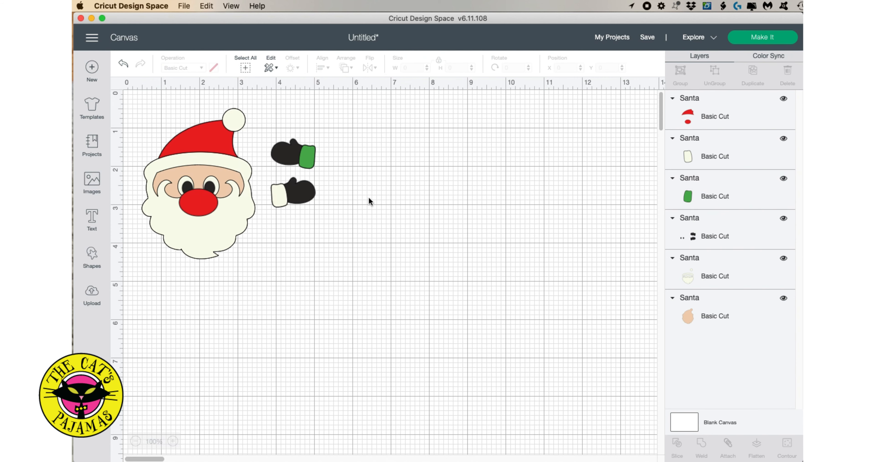
- Recolour the cuff of the lower mitten with the same medium green
left_click(278, 193)
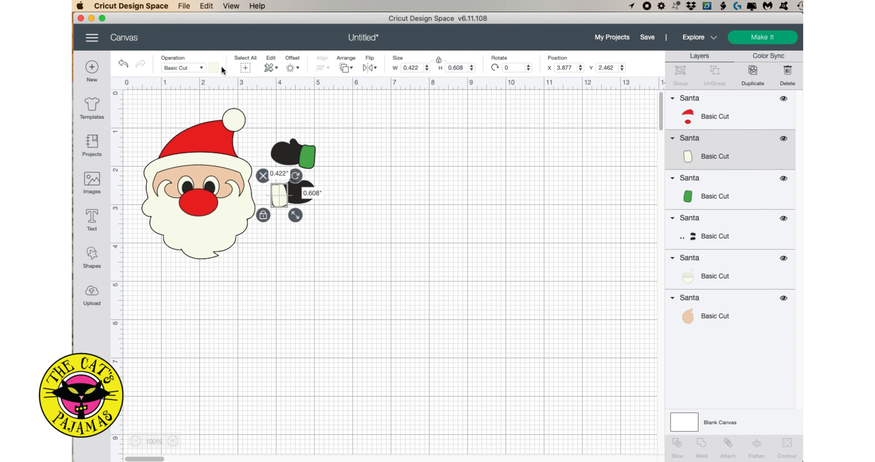
left_click(214, 68)
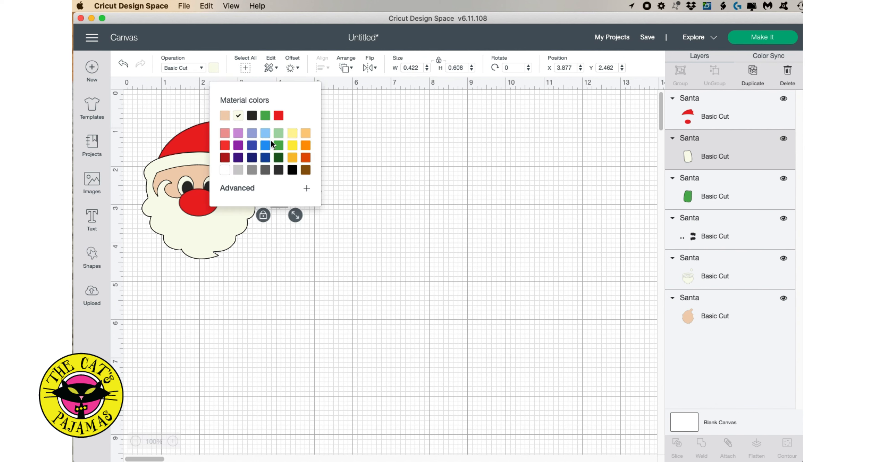
left_click(279, 146)
left_click(336, 183)
left_click(337, 183)
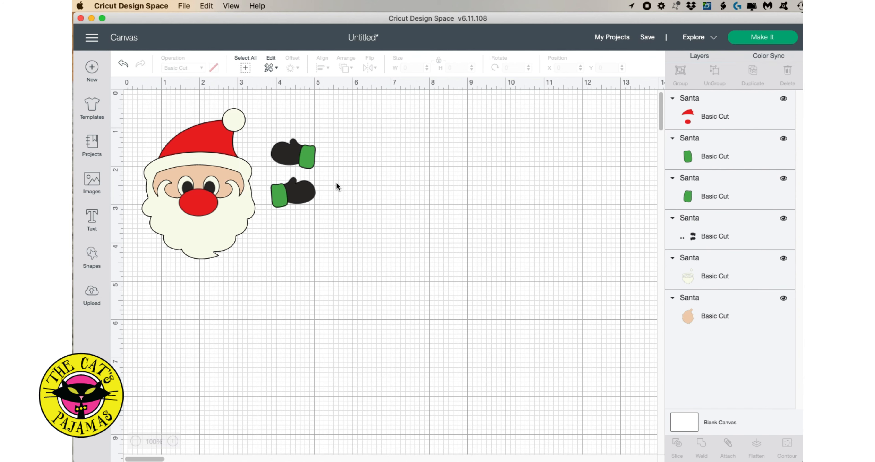
- Hide the contours of both eye pupils in the black layer so it keeps only the two mittens
scroll(282, 207, "right", 1)
left_click(304, 193)
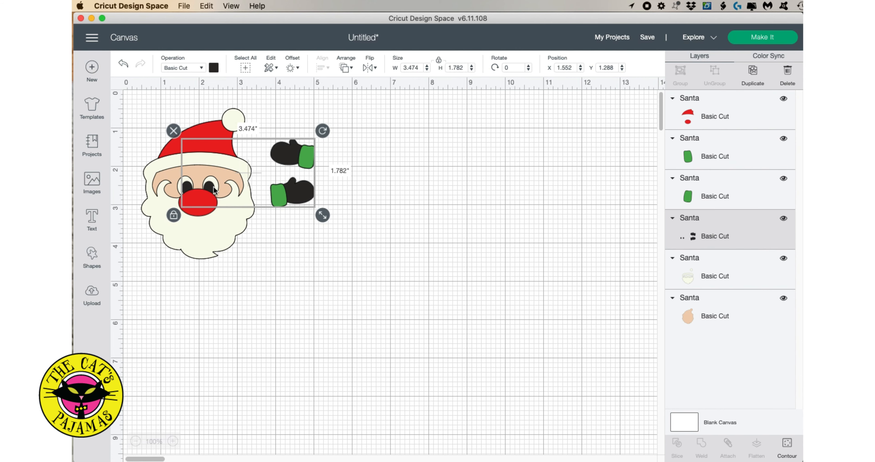
left_click(306, 211)
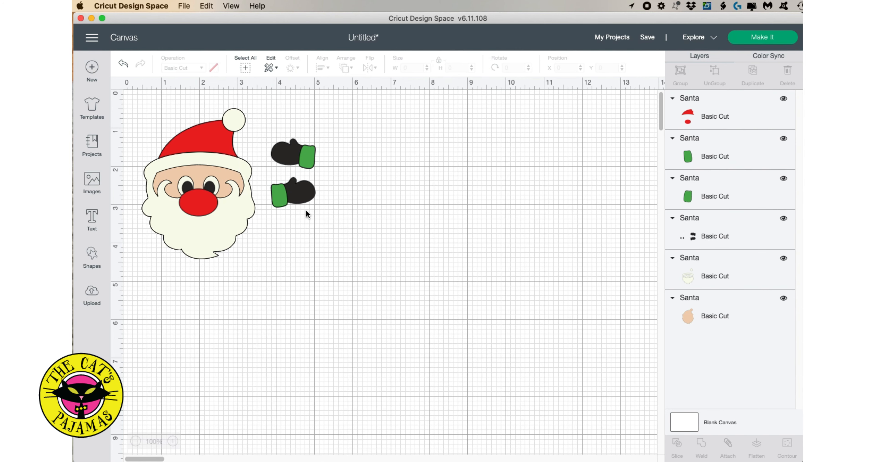
left_click(289, 201)
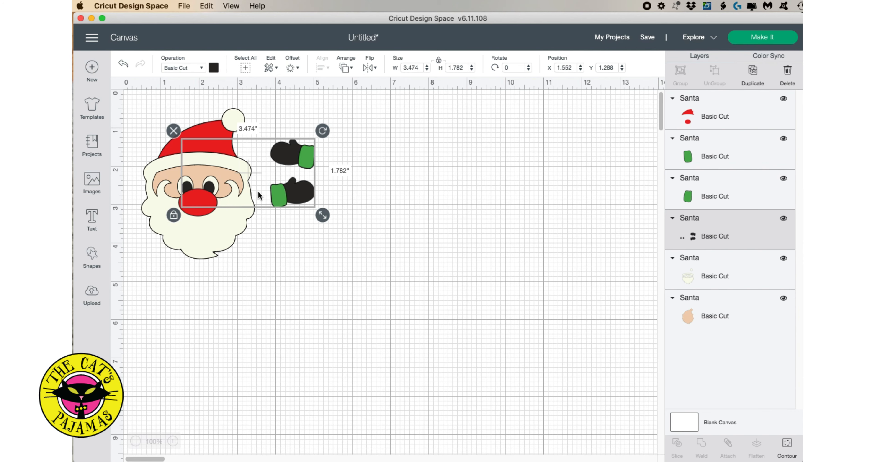
scroll(457, 190, "down", 2)
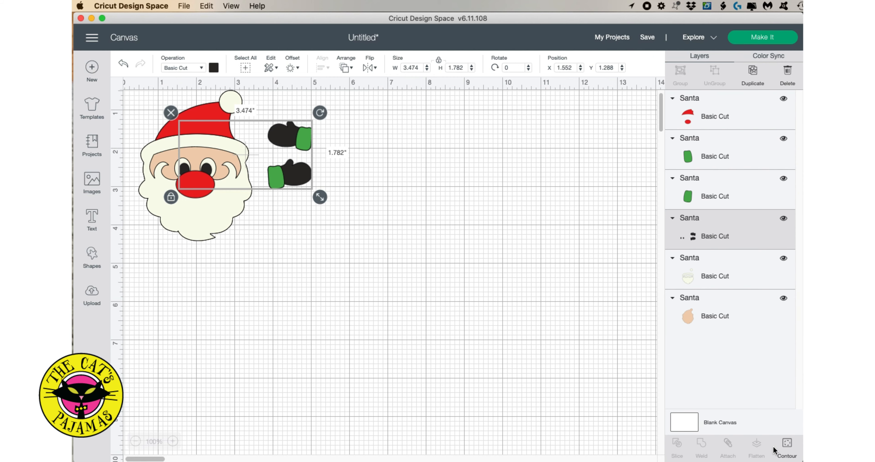
left_click(787, 444)
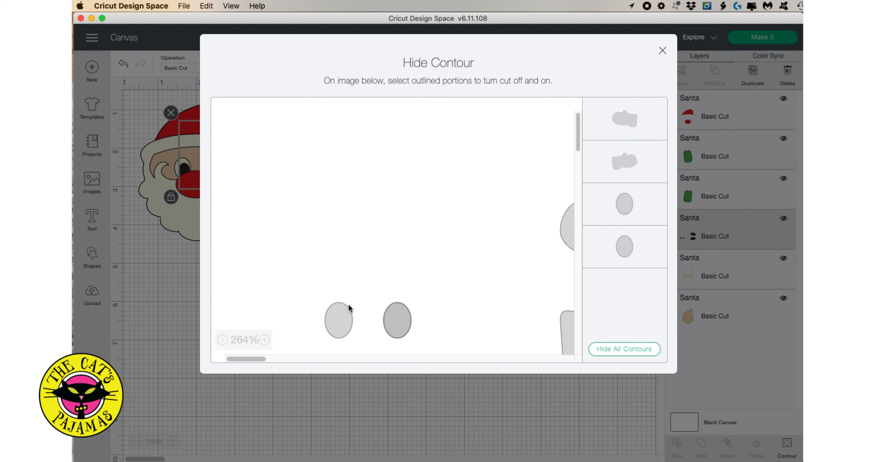
left_click(222, 340)
left_click(223, 340)
left_click(223, 340)
left_click(222, 339)
left_click(222, 340)
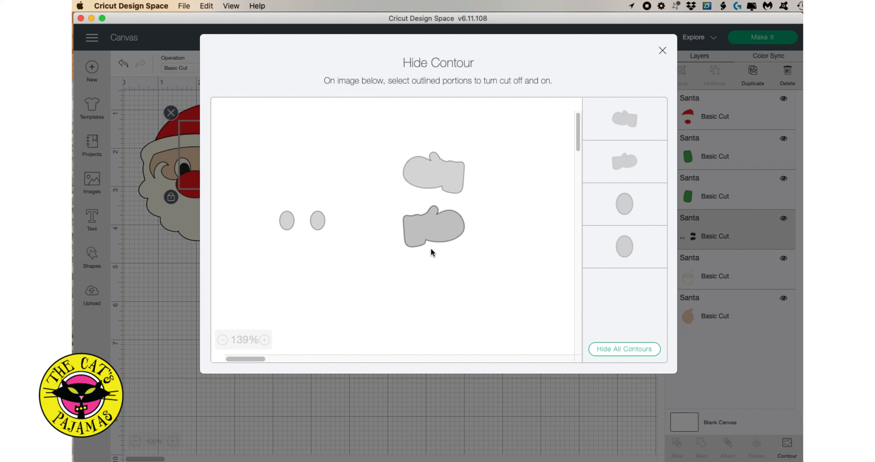
left_click(321, 223)
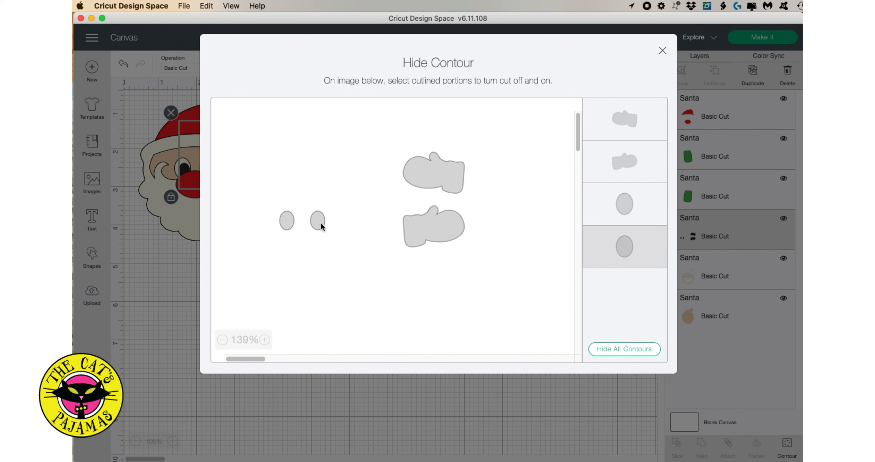
left_click(286, 218)
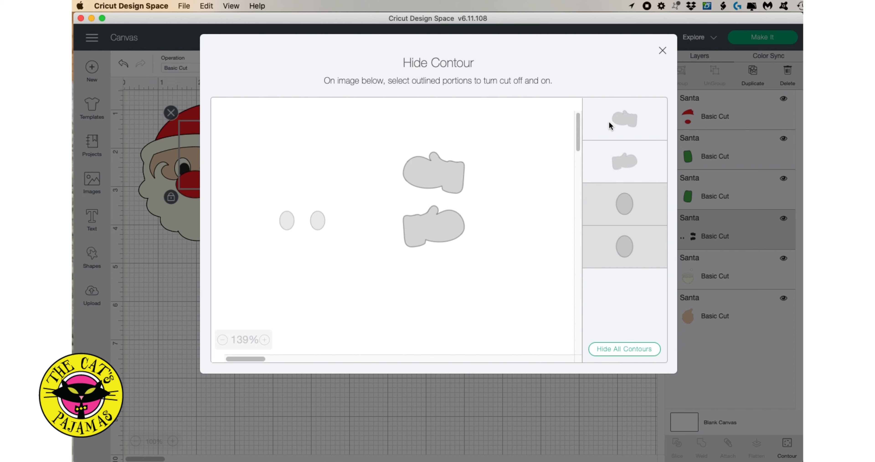
left_click(662, 51)
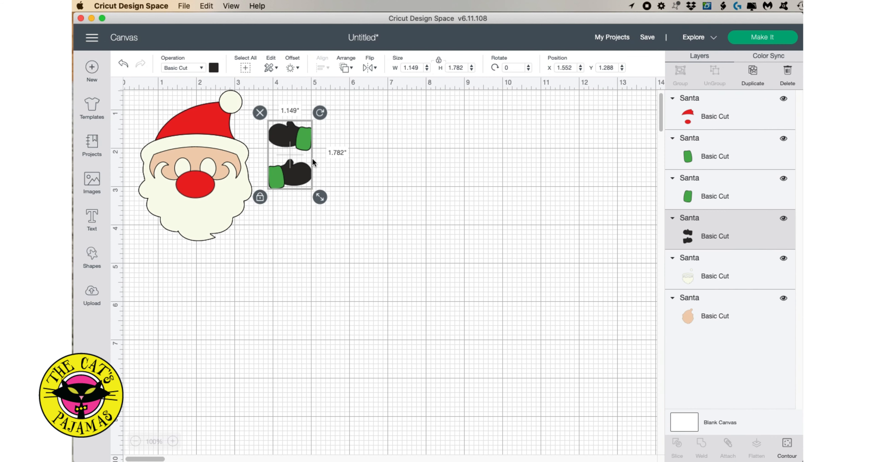
- Move the black mittens below the green cuffs and recolour them light green
left_click_drag(300, 176, 318, 286)
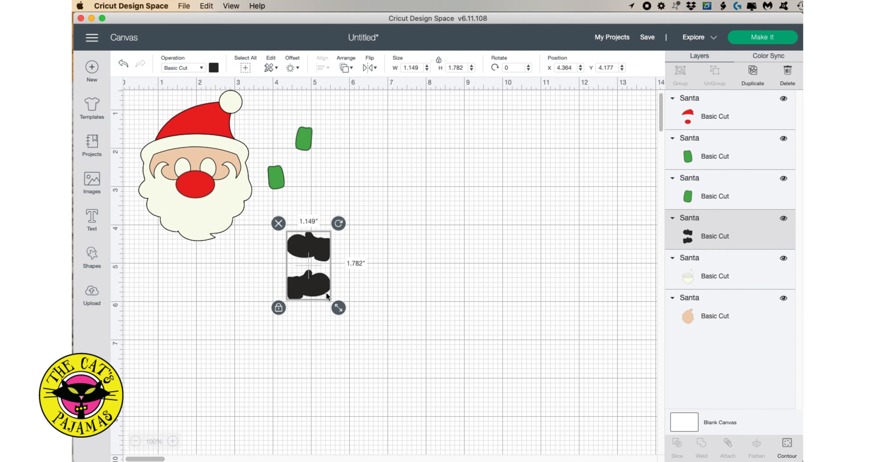
left_click(215, 68)
left_click(290, 137)
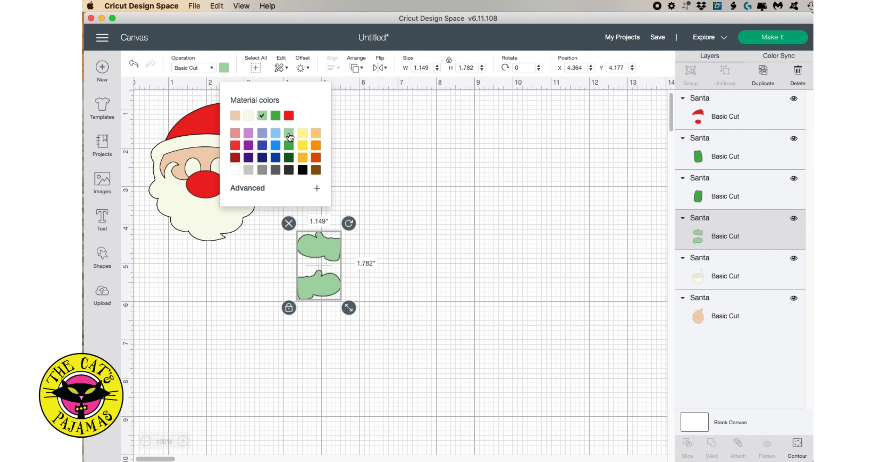
left_click(396, 202)
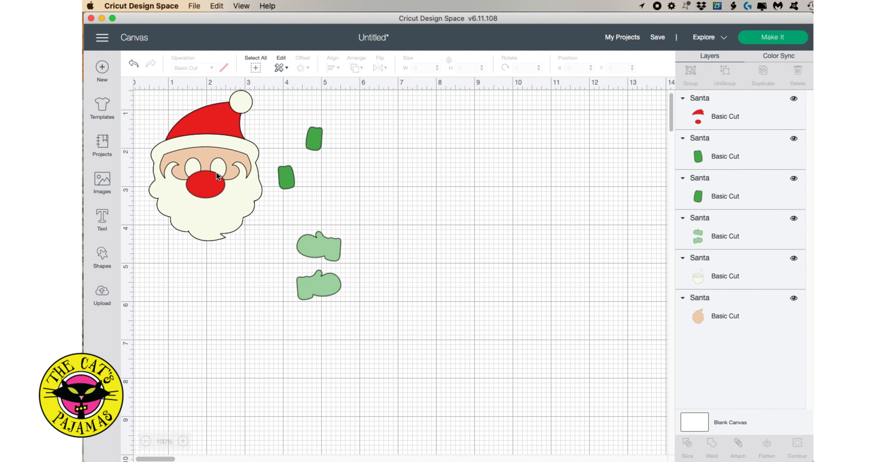
- Duplicate the light green mittens and place the copy beside the originals, clear of the Santa head
left_click(315, 251)
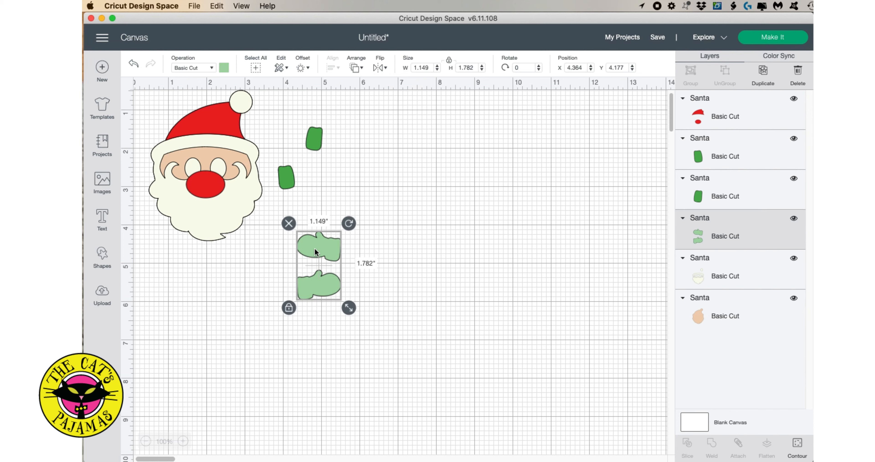
left_click(314, 254)
right_click(322, 257)
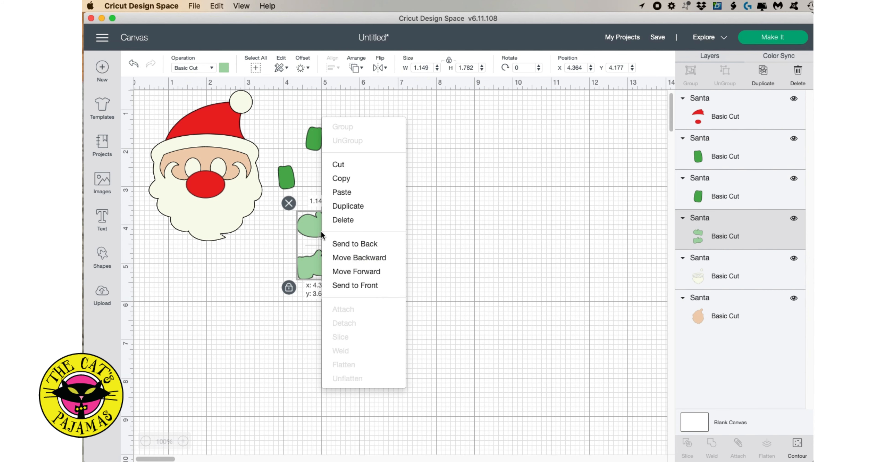
left_click(353, 206)
left_click_drag(338, 239, 404, 212)
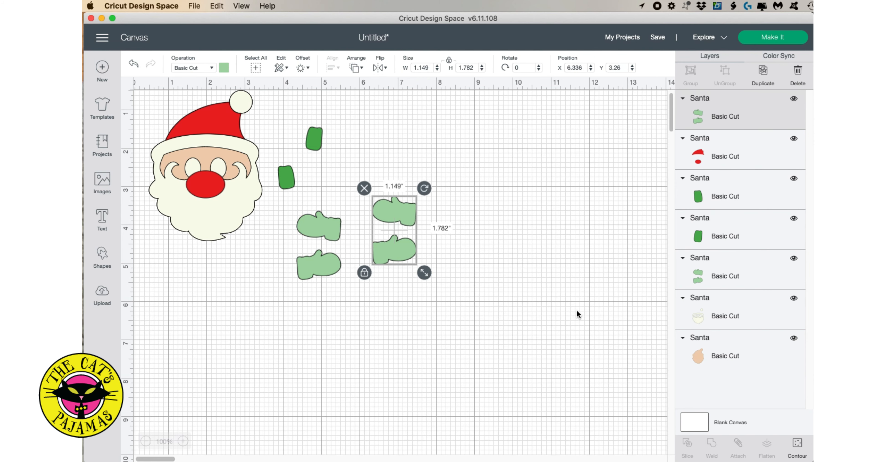
- In the duplicate's contours, show both eye pupils and hide both mittens
left_click(798, 444)
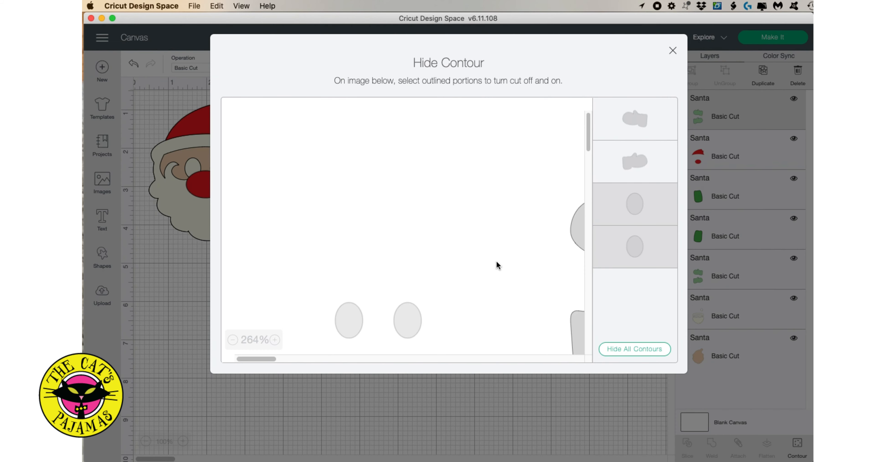
left_click(233, 340)
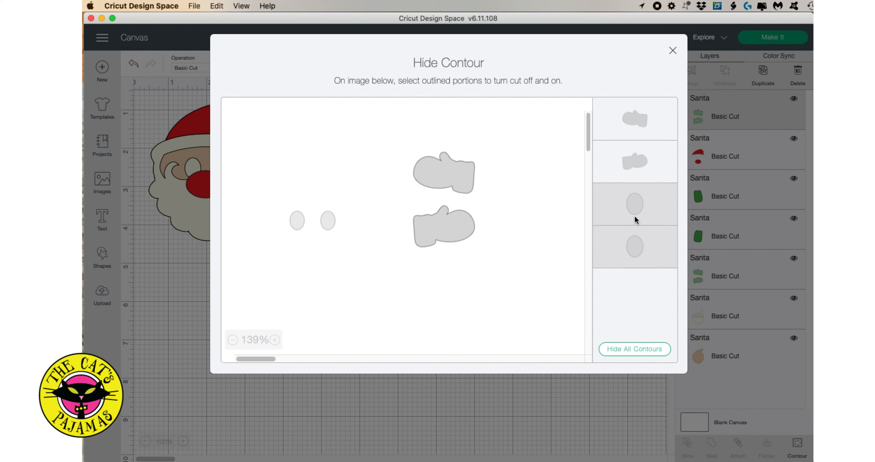
left_click(634, 248)
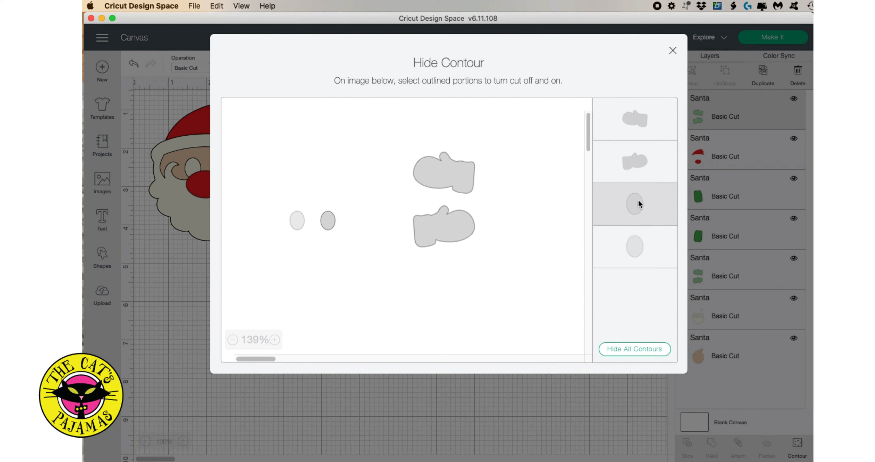
left_click(638, 199)
left_click(636, 160)
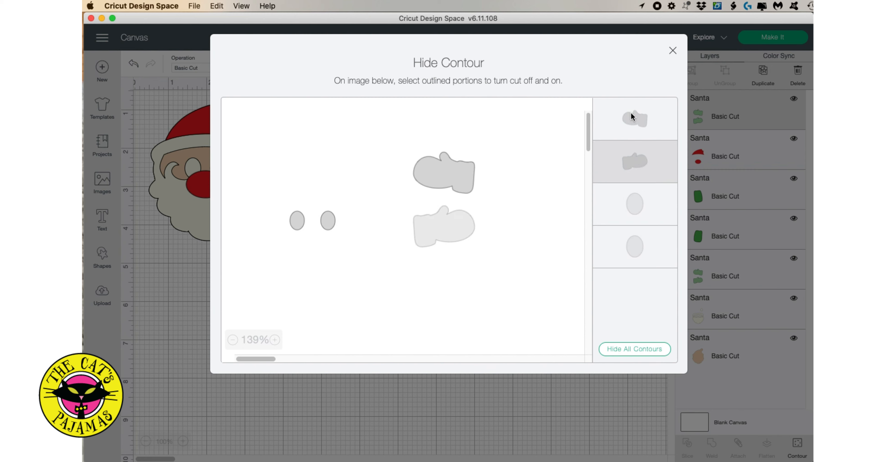
left_click(630, 112)
left_click(673, 51)
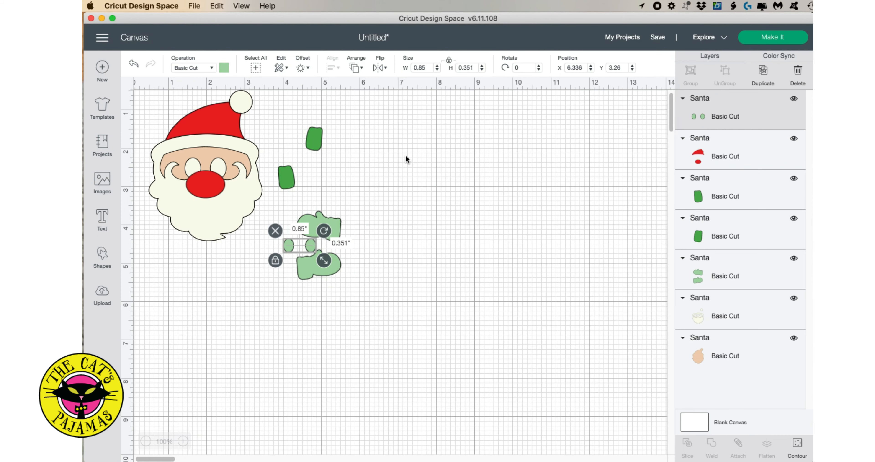
- Move the light green pupils clear of the mittens and recolour them black
left_click_drag(313, 248, 358, 195)
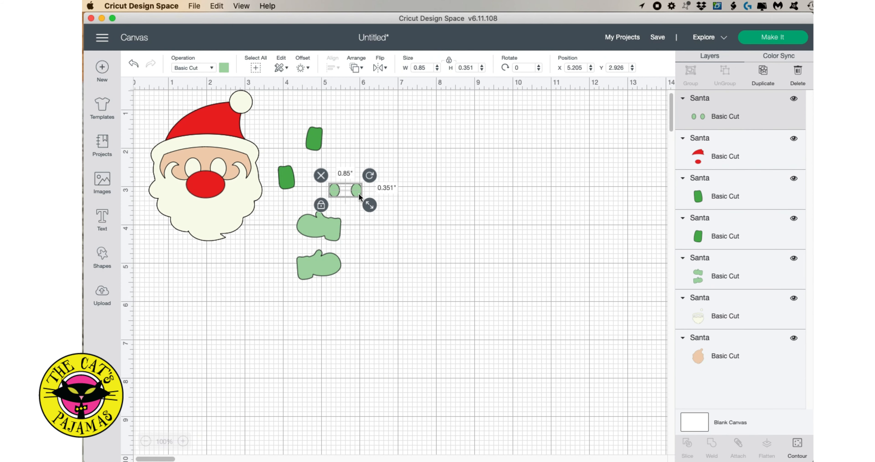
left_click(224, 68)
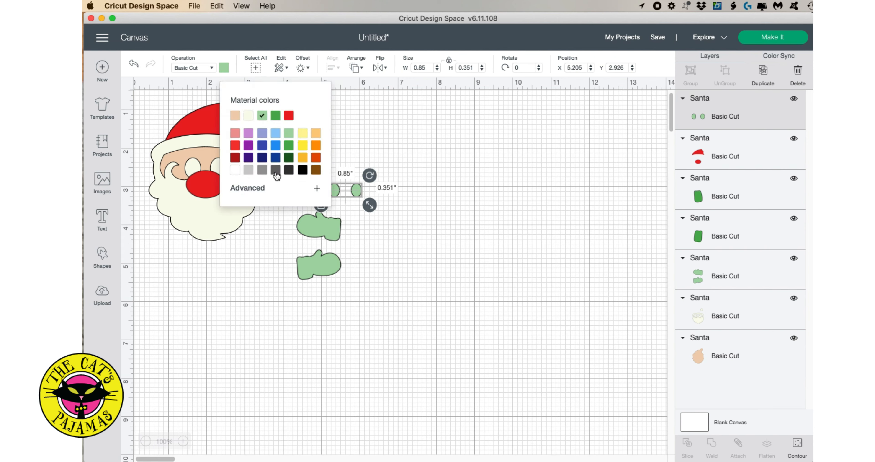
left_click(304, 170)
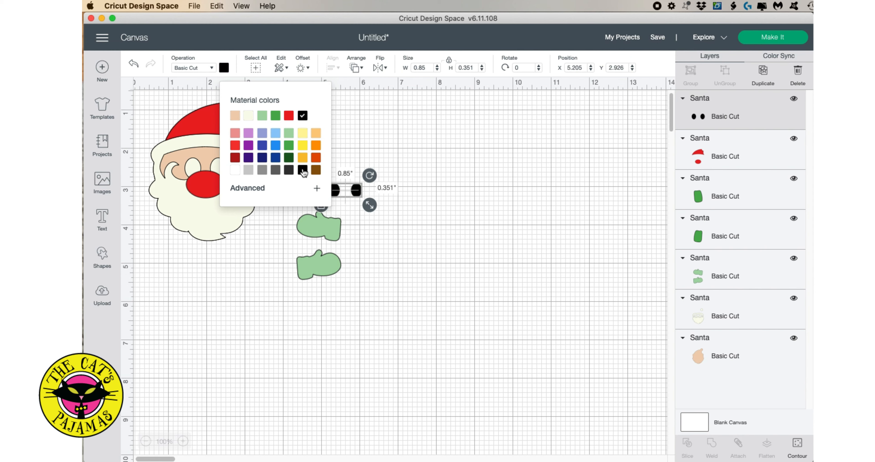
left_click(388, 237)
- Fit the black pupils into Santa's eyes and place their layer directly beneath the red hat and nose layer
left_click(358, 194)
left_click_drag(357, 194, 217, 172)
left_click(258, 277)
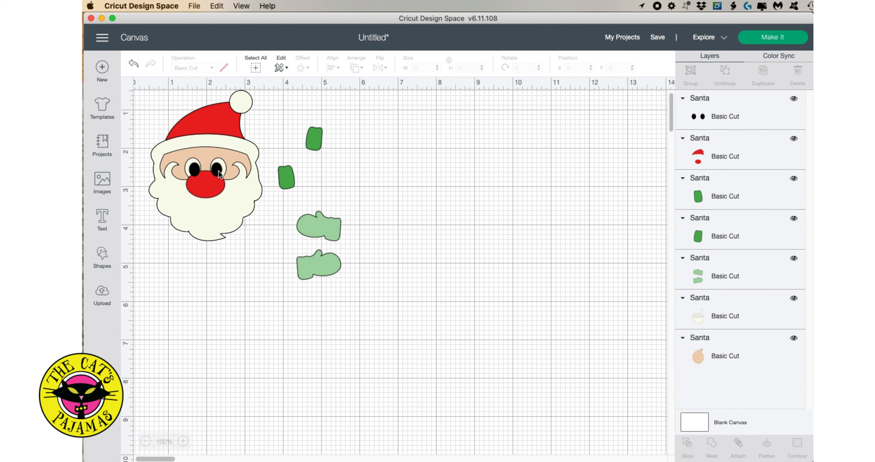
left_click_drag(729, 115, 727, 158)
left_click(493, 231)
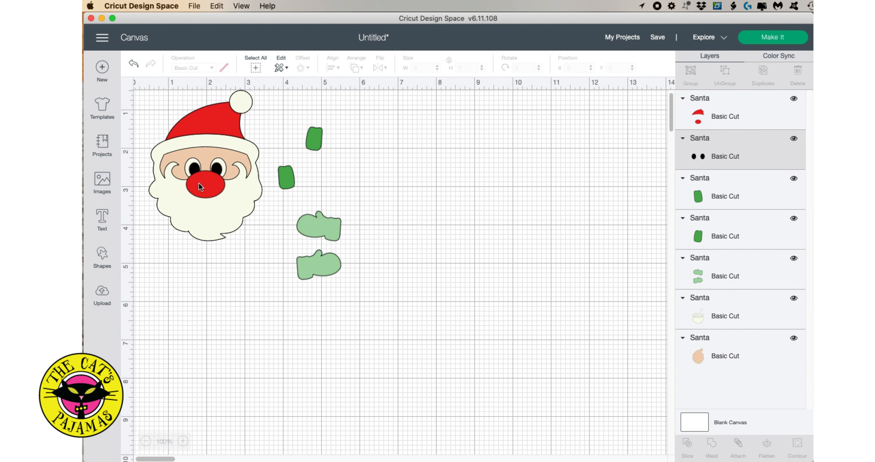
- Try hiding individual contours of Santa's cream beard layer, ending with only the hat's pom-pom hidden
left_click(227, 211)
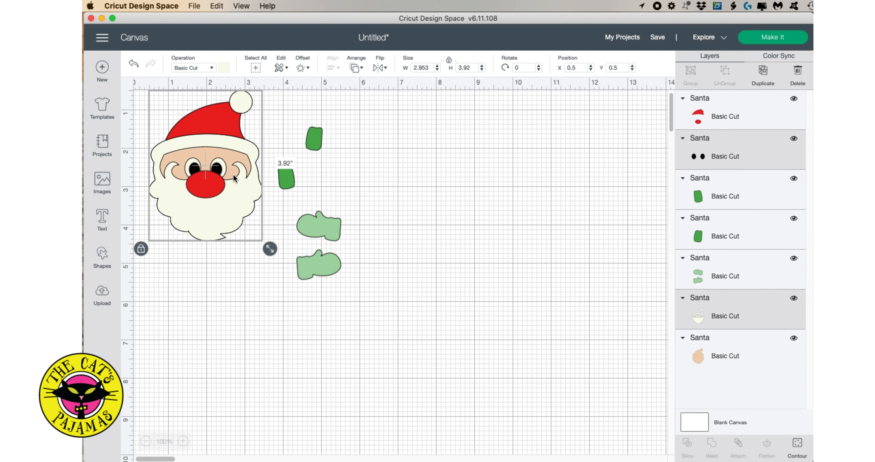
left_click(797, 445)
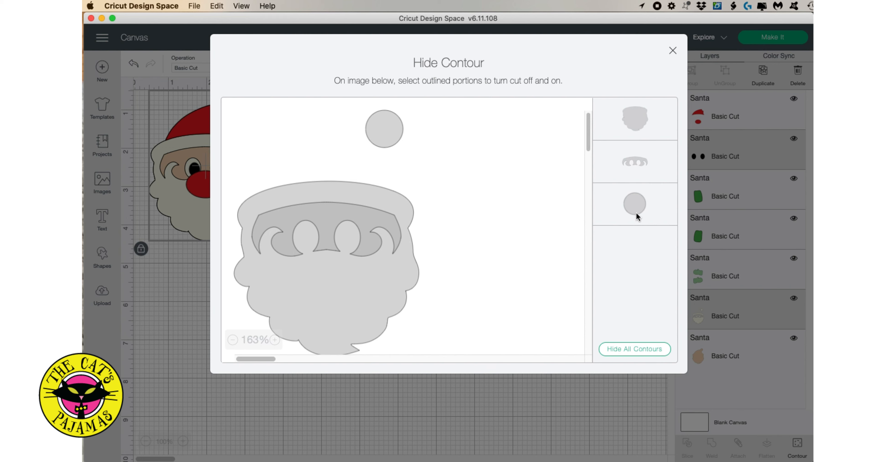
left_click(631, 126)
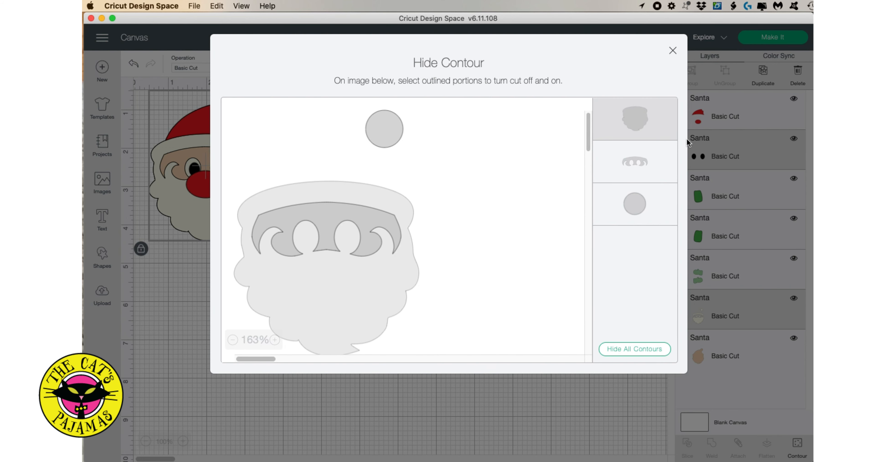
left_click(632, 160)
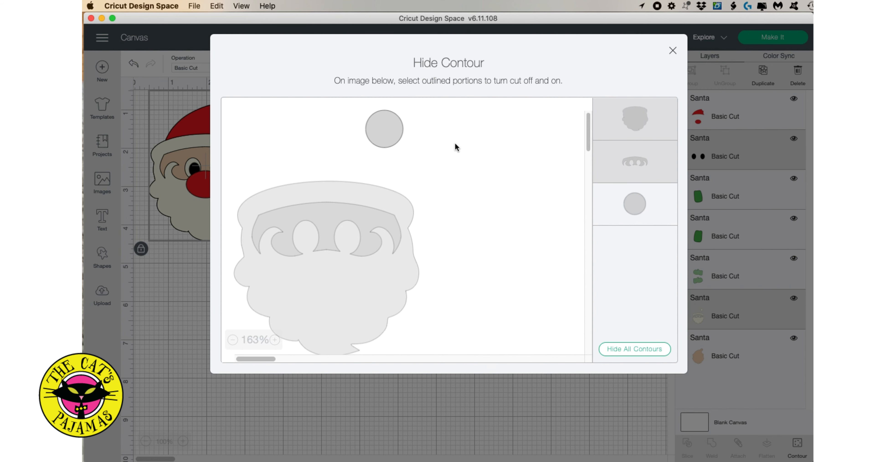
left_click(634, 161)
left_click(638, 115)
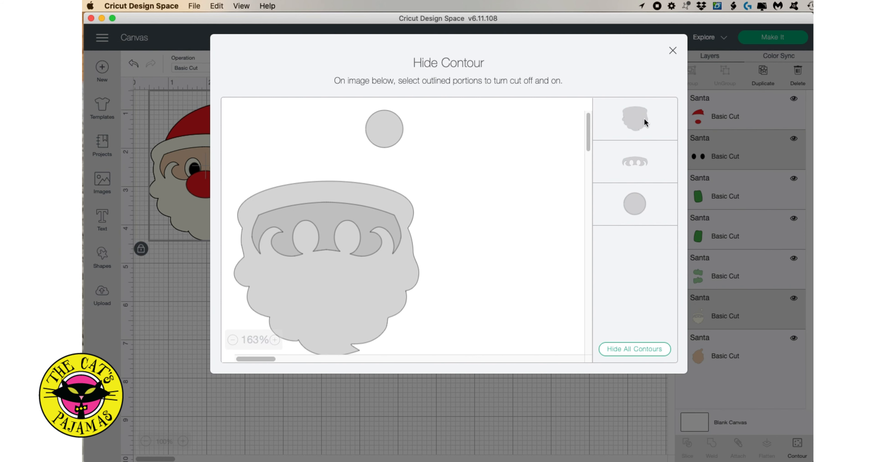
left_click(636, 213)
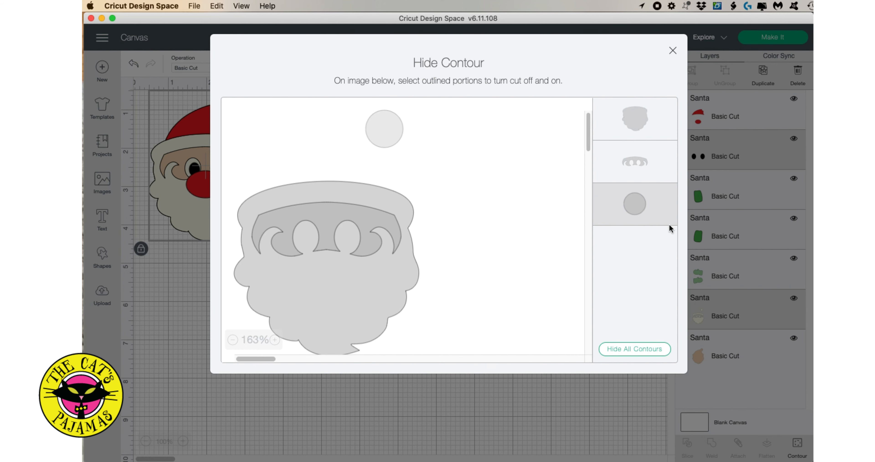
left_click(673, 51)
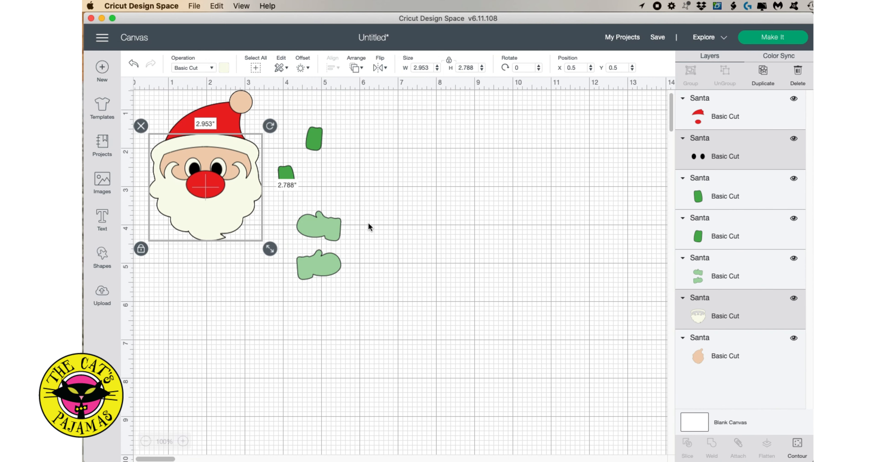
left_click(282, 231)
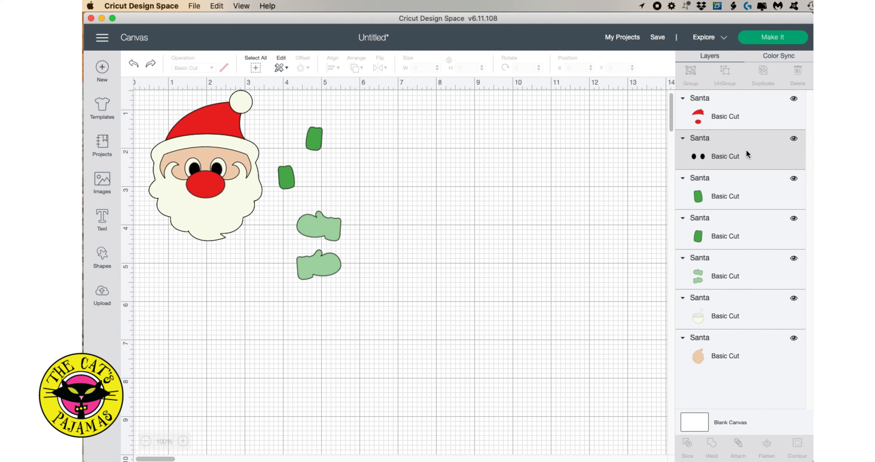
- With Color Sync, match the light green mittens to the darker green and both mitten cuffs to the cream of Santa's beard
left_click(785, 63)
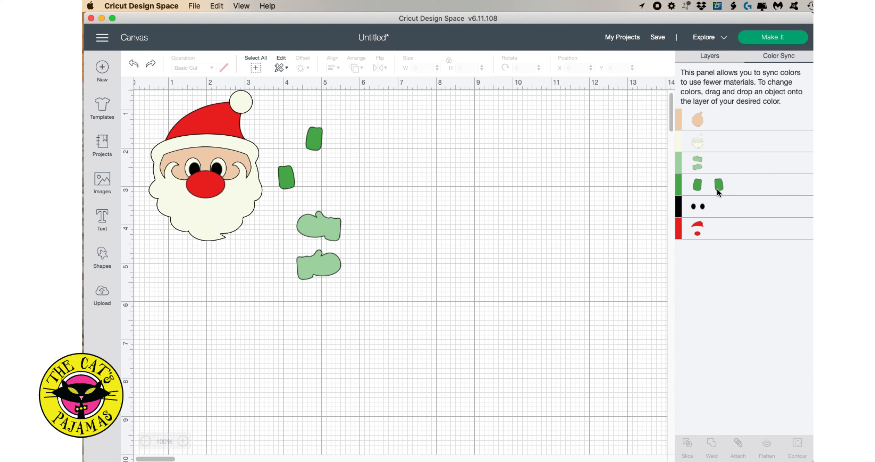
mouse_move(717, 188)
left_mouse_down()
mouse_move(718, 229)
mouse_move(719, 177)
left_mouse_up()
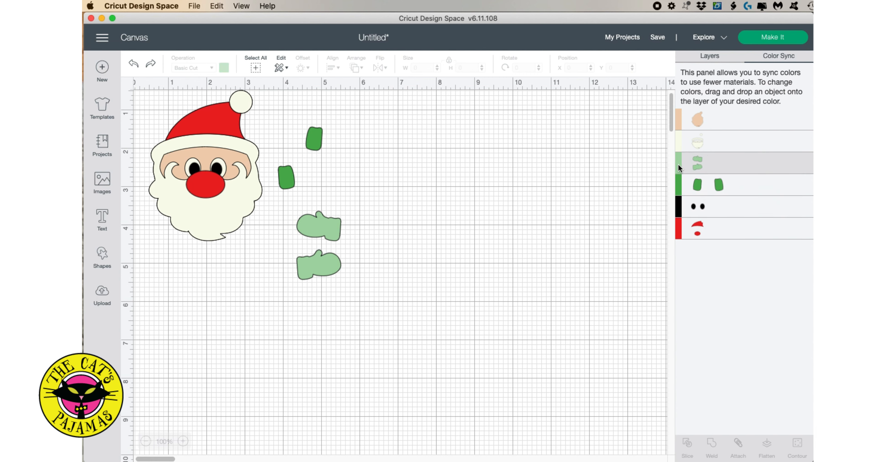
left_click_drag(682, 163, 708, 228)
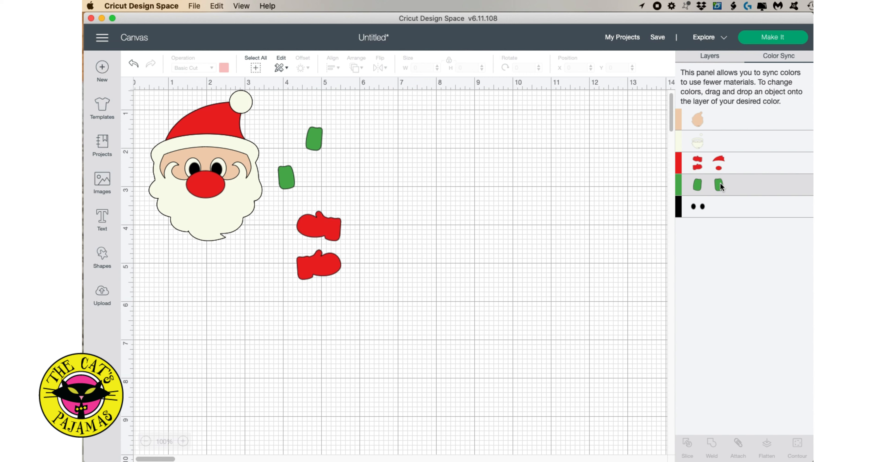
left_click_drag(697, 164, 733, 191)
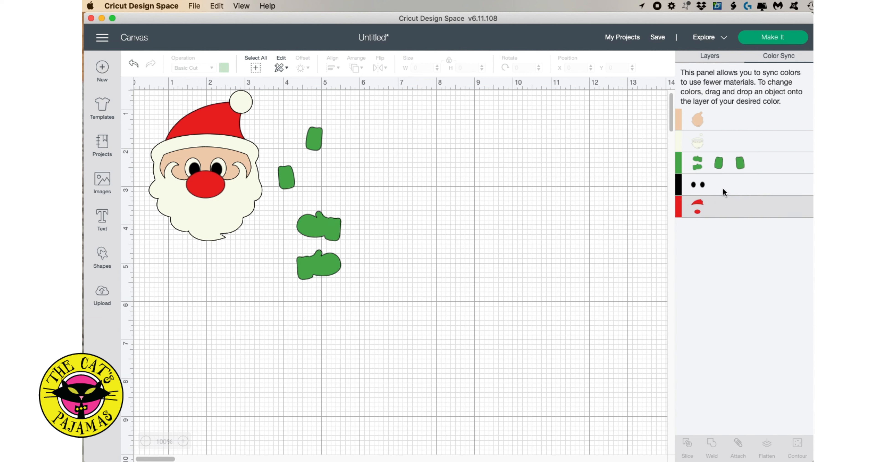
left_click_drag(719, 163, 731, 145)
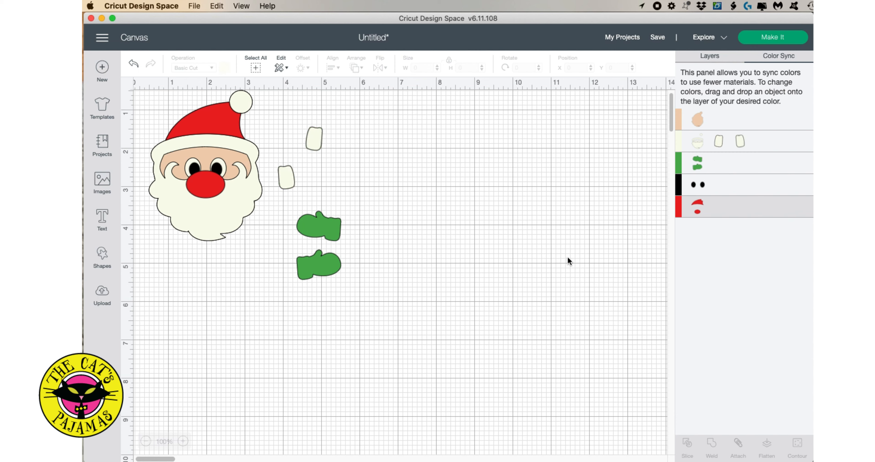
- Send the project to mat preparation and review the coloured mats, ending on the cream mat 1
left_click(771, 38)
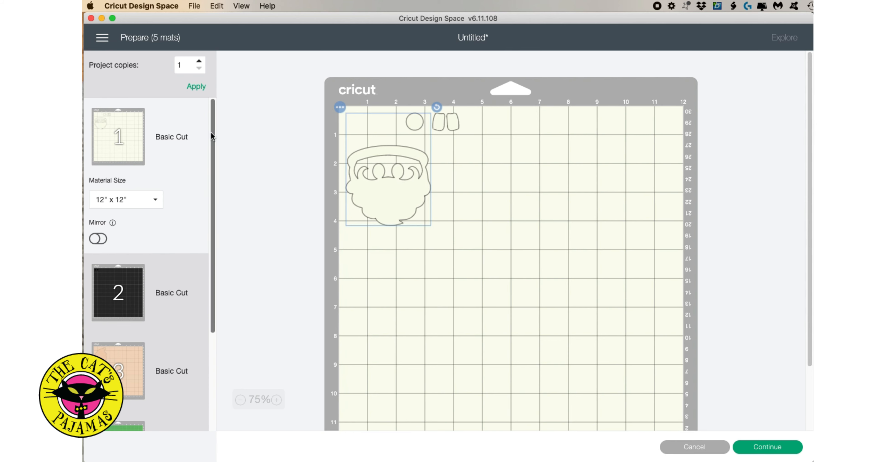
scroll(146, 276, "down", 4)
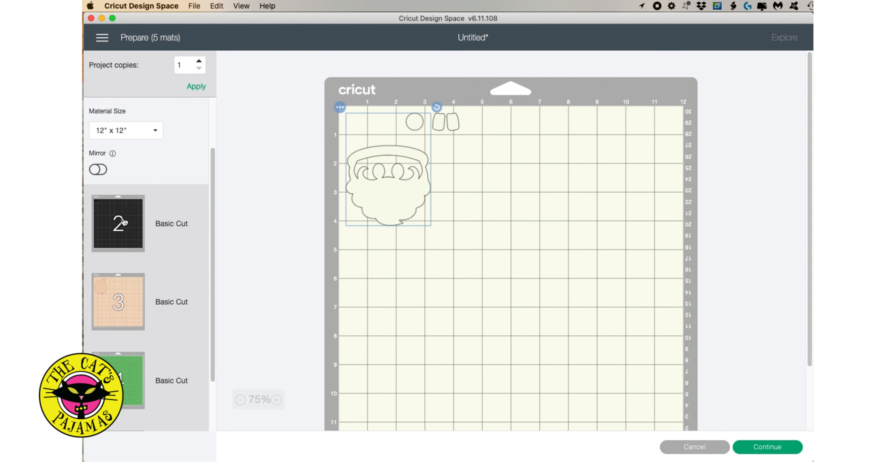
left_click(126, 221)
left_click(129, 294)
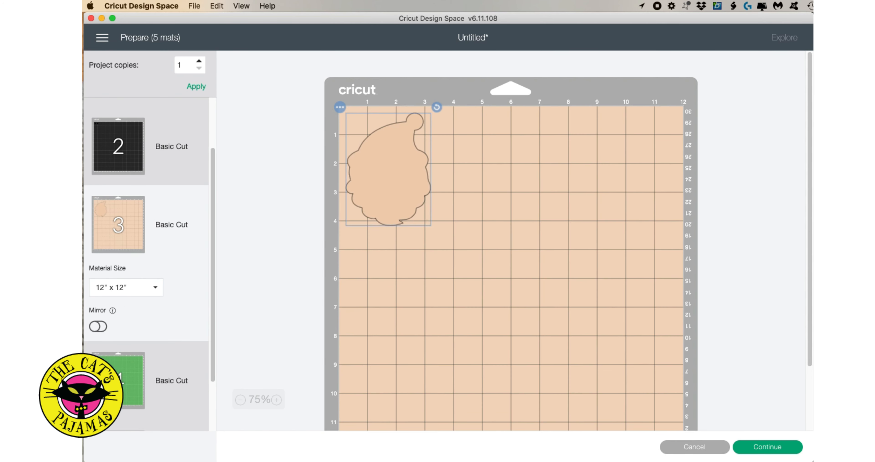
left_click(116, 360)
scroll(116, 361, "up", 3)
left_click(135, 155)
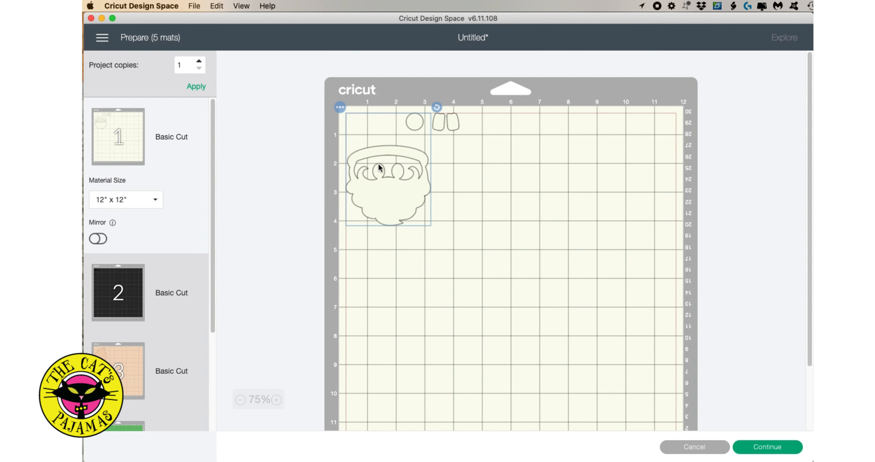
- Reposition the cream beard piece near the upper middle of mat 1, with both cuffs placed just above it beside the pom-pom
left_click_drag(410, 156, 556, 165)
left_click_drag(461, 127, 543, 143)
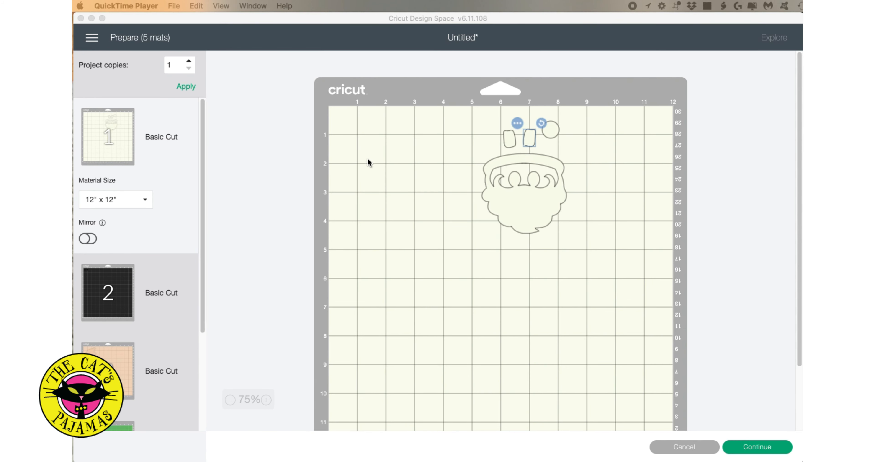
- Check the available material sizes for mat 1, keep 12" x 12", and continue to the cutting stage
left_click(147, 202)
left_click(146, 200)
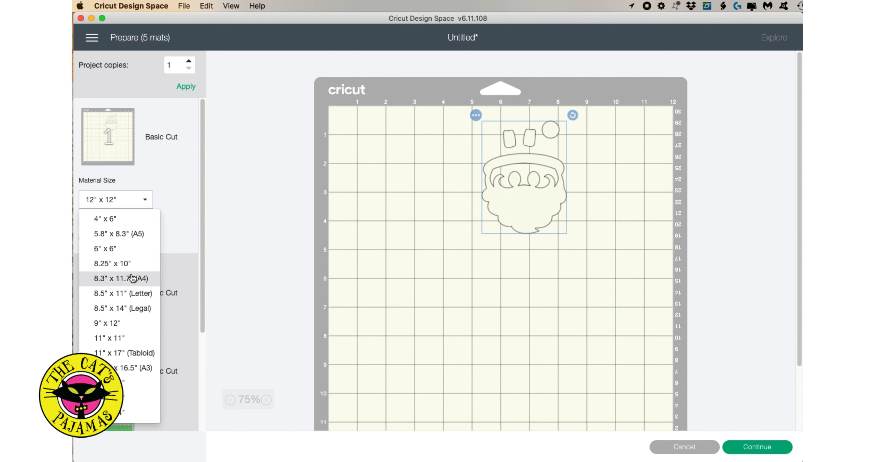
left_click(258, 222)
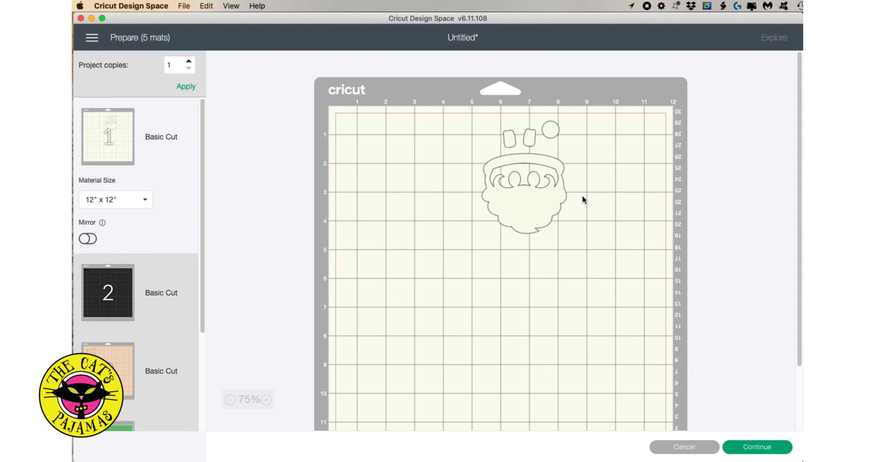
left_click(751, 446)
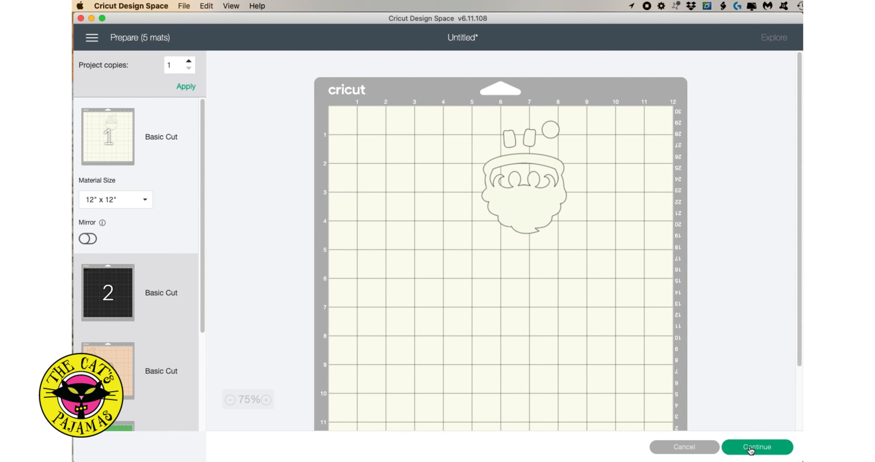